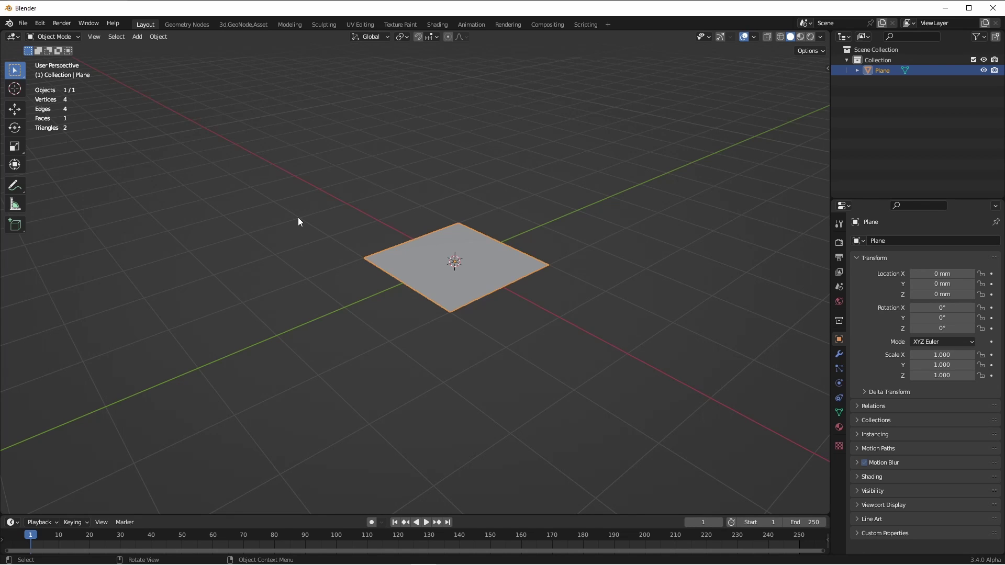
# Subdivide the plane in Edit Mode and raise its vertices straight up into rounded hills.
pyautogui.scroll(2, 463, 277)
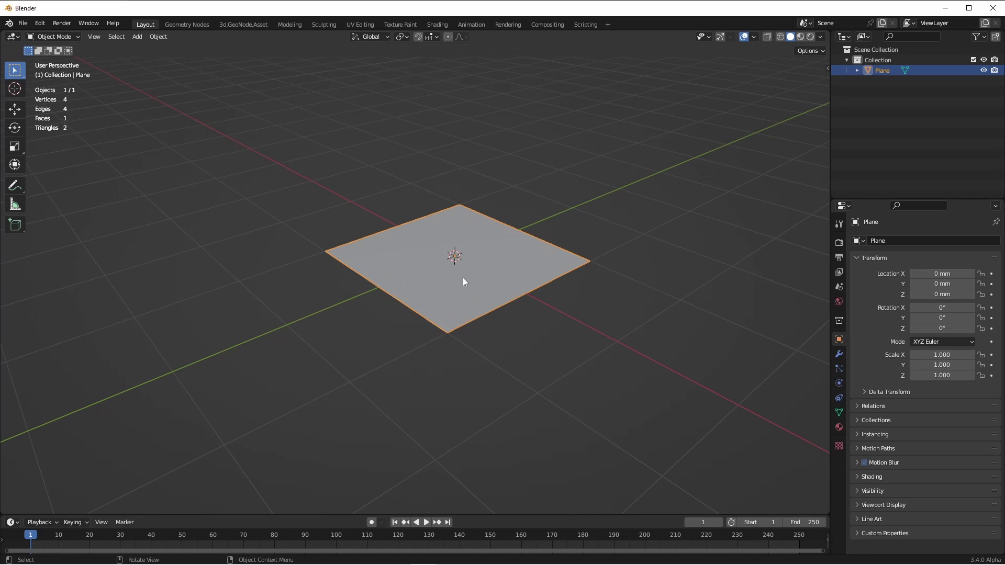
pyautogui.press('Tab')
pyautogui.rightClick(494, 269)
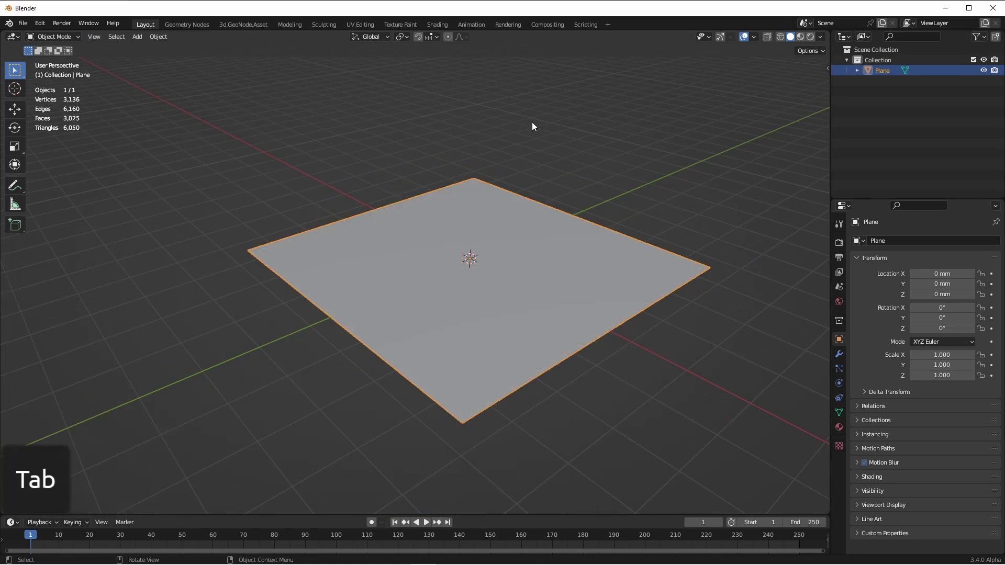
pyautogui.press('g')
pyautogui.press('z')
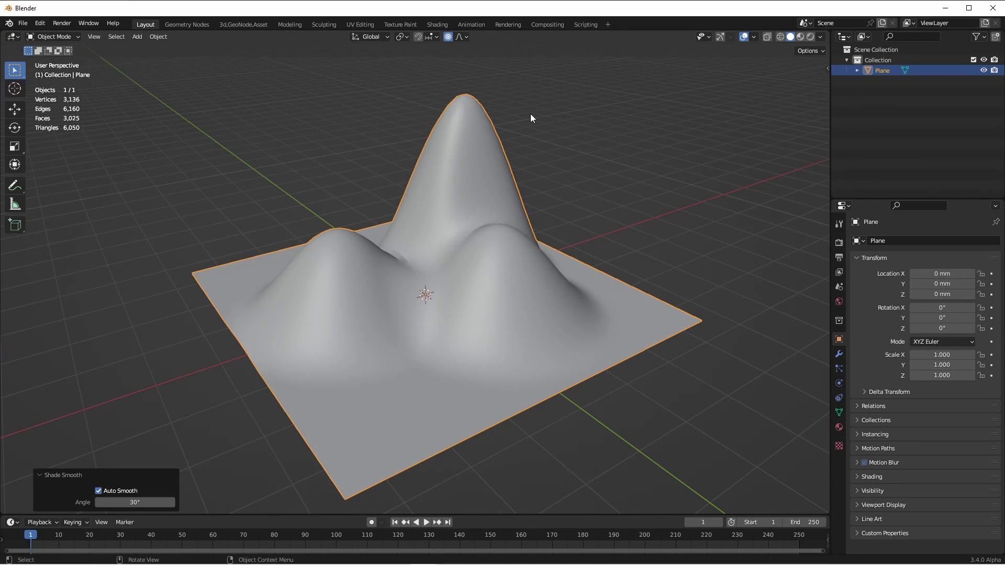
# In the Geometry Nodes workspace, create a new node tree and place a Shortest Edge Paths node below the link.
pyautogui.click(172, 24)
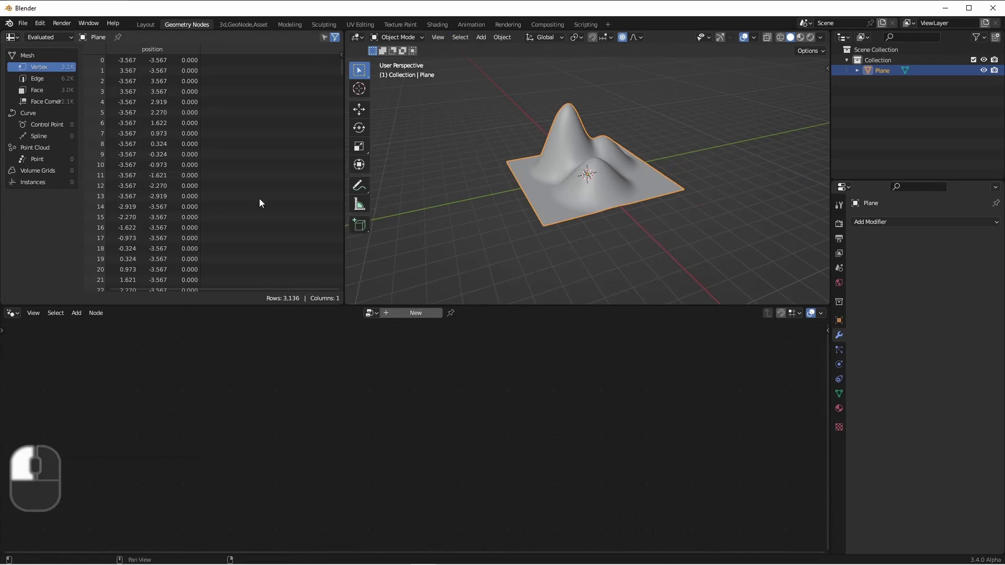
pyautogui.click(416, 316)
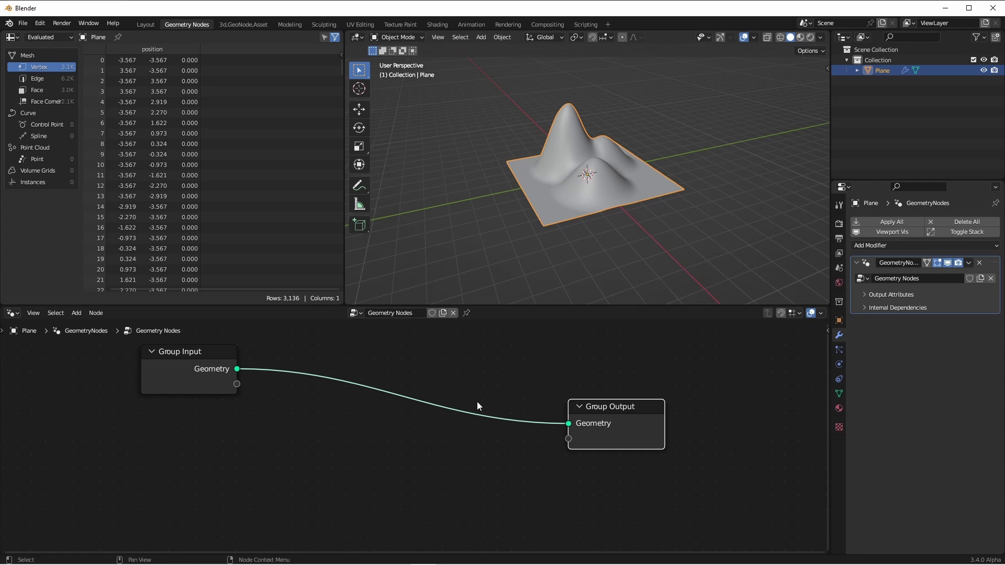
pyautogui.hotkey('shift', 'a')
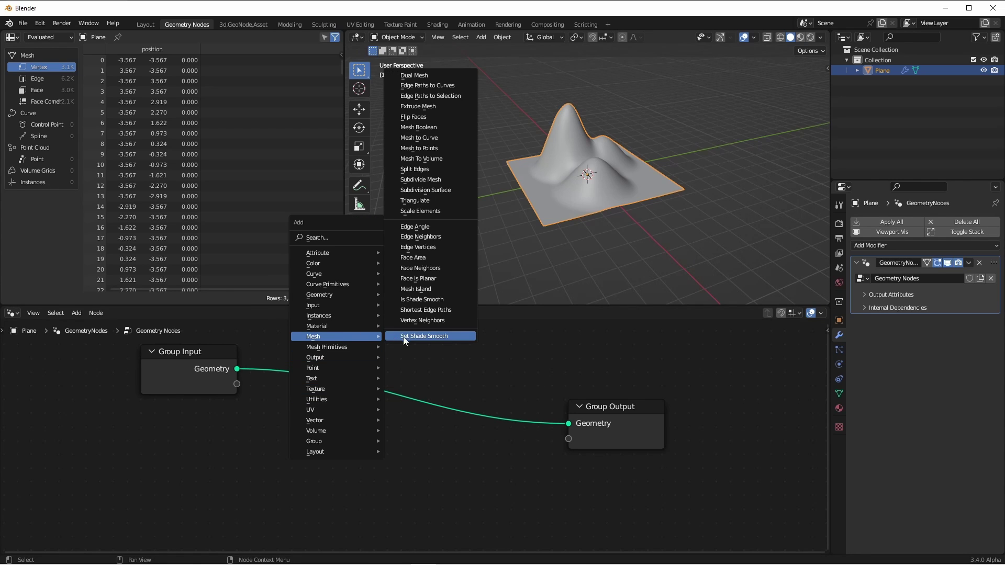
pyautogui.click(416, 314)
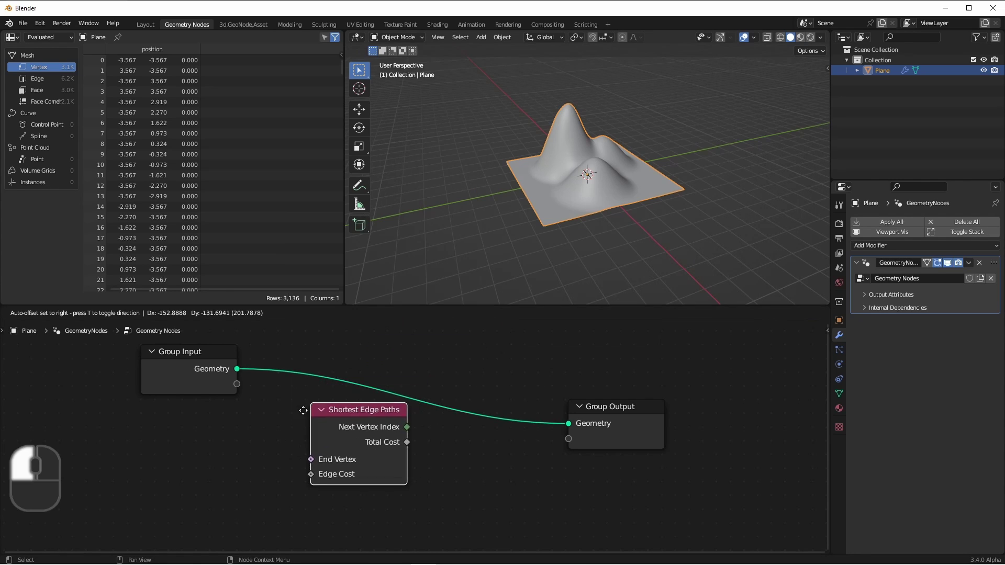
pyautogui.click(342, 407)
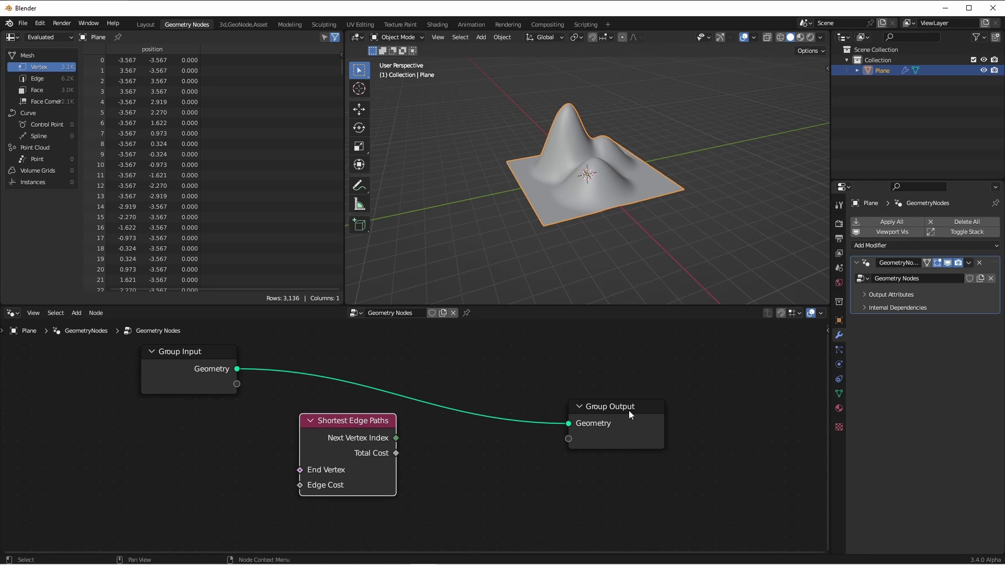
pyautogui.moveTo(629, 411); pyautogui.dragTo(720, 394)
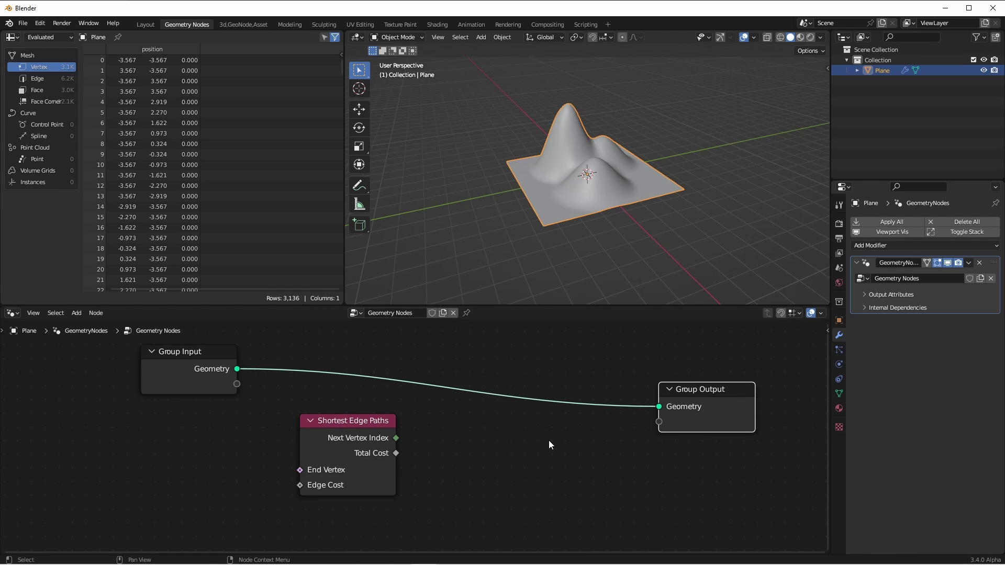
pyautogui.click(470, 449)
pyautogui.hotkey('shift', 'a')
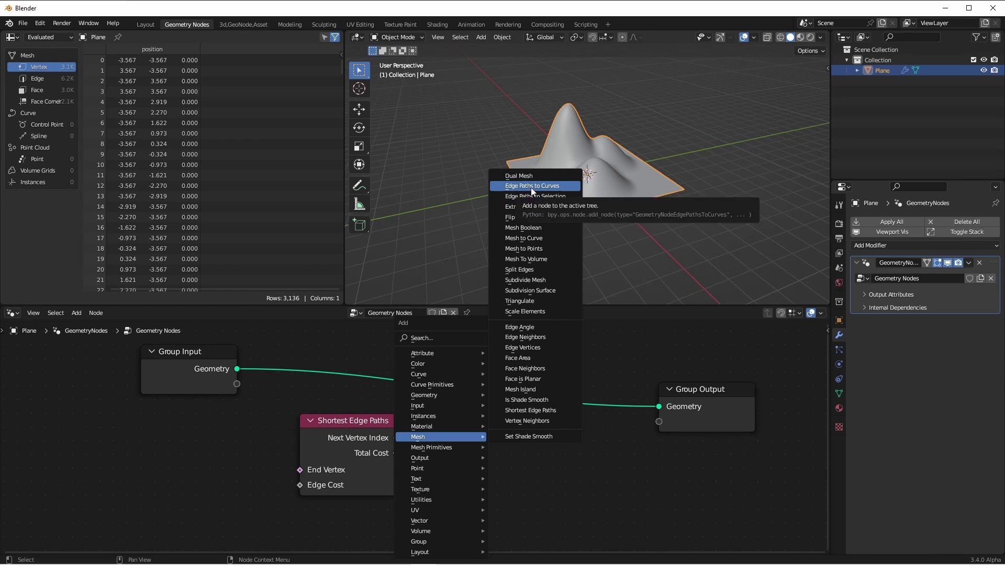
# Add an Edge Paths to Curves node fed by the terrain geometry and join its curves with the terrain.
pyautogui.click(531, 187)
pyautogui.click(504, 427)
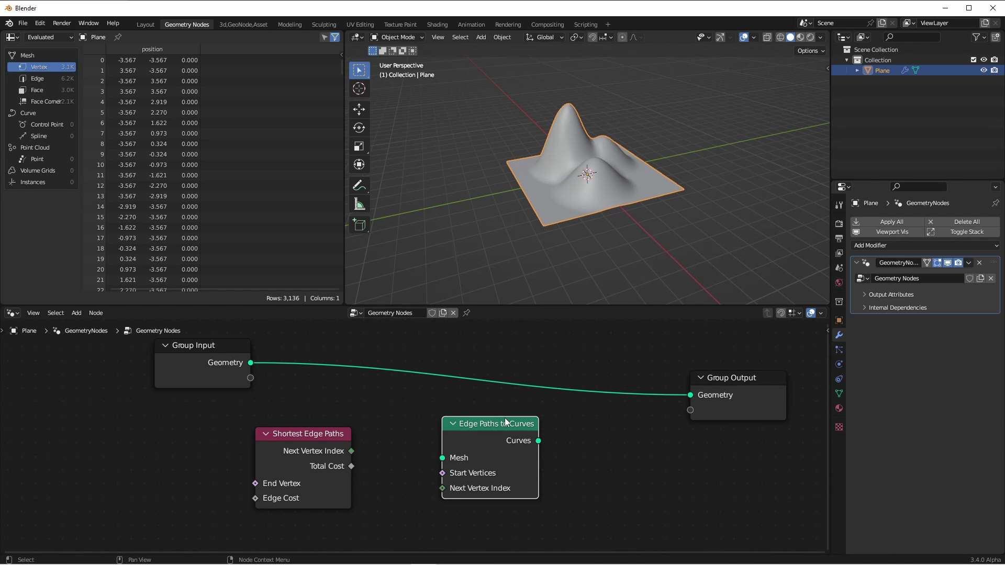
pyautogui.moveTo(250, 363); pyautogui.dragTo(442, 458)
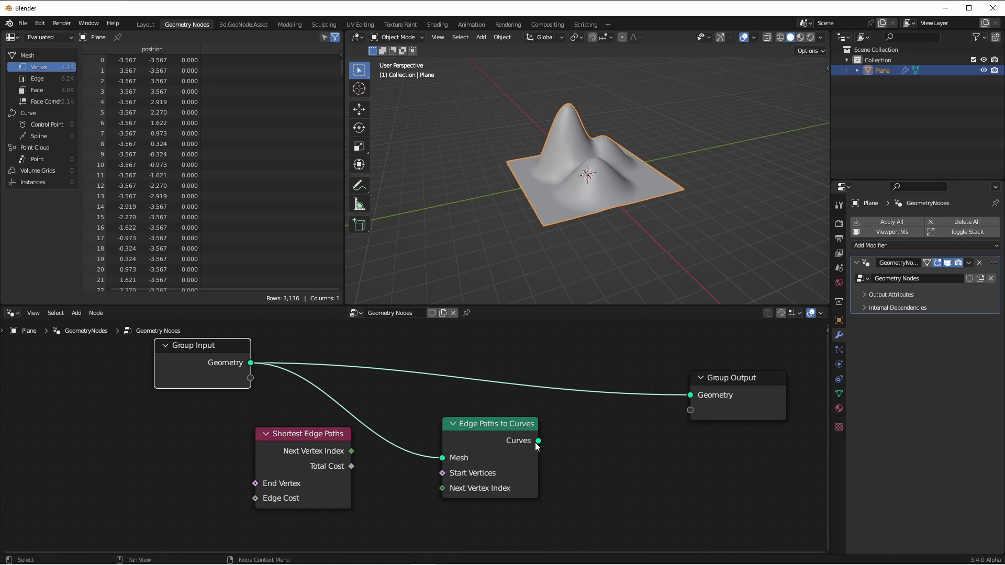
pyautogui.keyDown('ctrl'); pyautogui.keyDown('shift'); pyautogui.moveTo(539, 441); pyautogui.dragTo(210, 369, button='right'); pyautogui.keyUp('shift'); pyautogui.keyUp('ctrl')
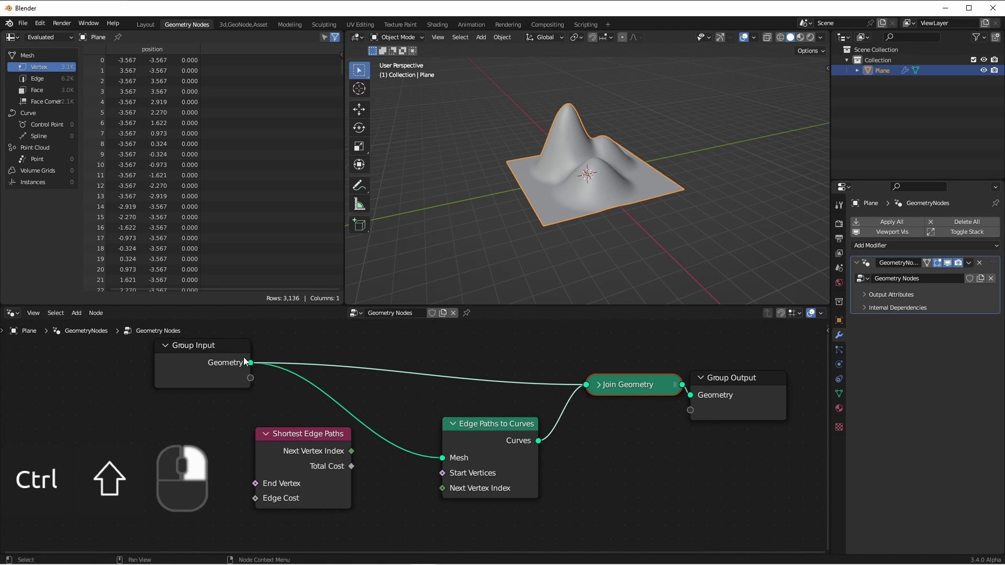
pyautogui.moveTo(723, 385); pyautogui.dragTo(748, 373)
# Add a Curve Circle node below Curve to Mesh as the tube profile.
pyautogui.scroll(5, 598, 163)
pyautogui.moveTo(598, 162)
pyautogui.keyDown('shift'); pyautogui.mouseDown(button='middle')
pyautogui.moveTo(586, 178)
pyautogui.moveTo(461, 105)
pyautogui.mouseUp(button='middle'); pyautogui.keyUp('shift')
pyautogui.scroll(-2, 648, 353)
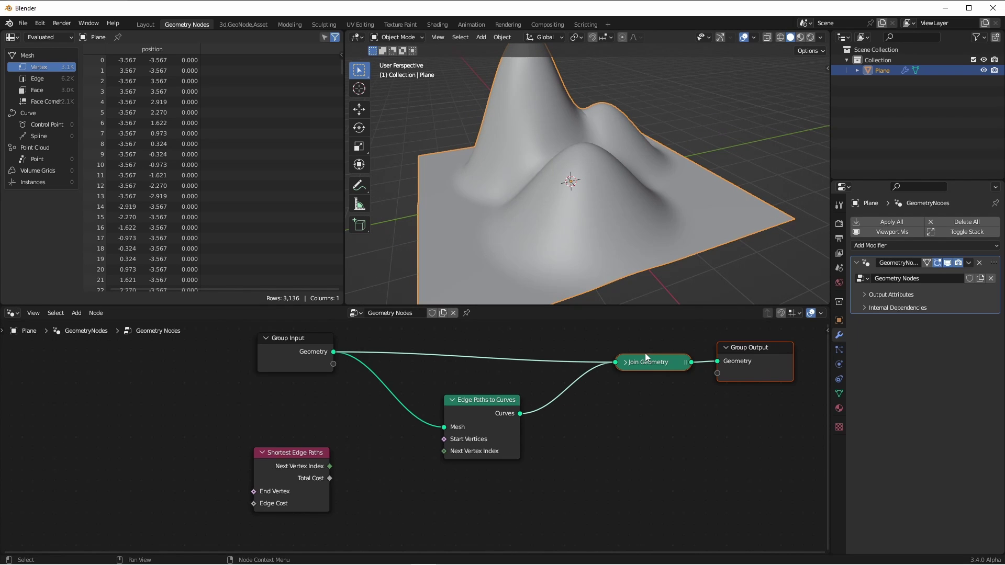
pyautogui.hotkey('shift', 'a')
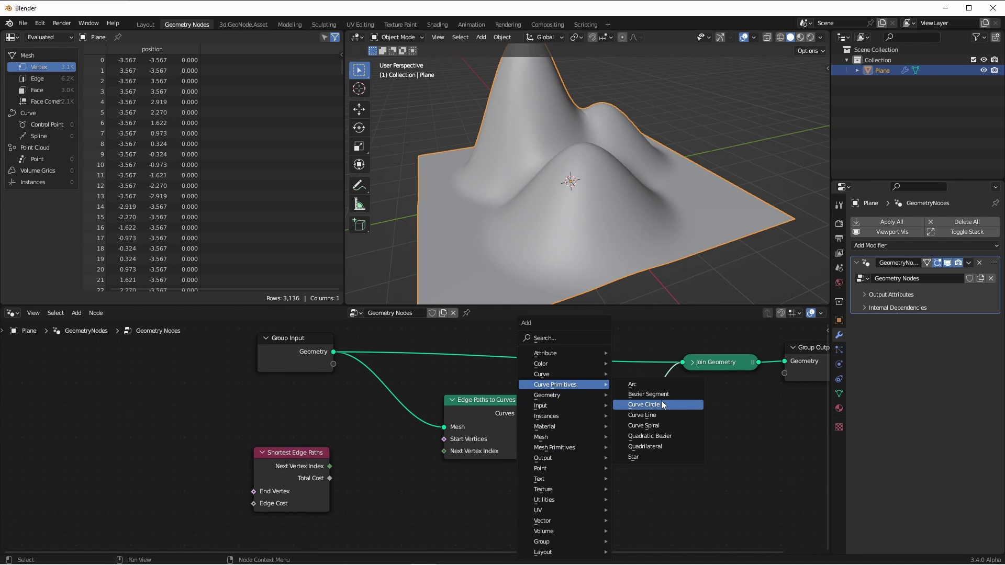
pyautogui.click(654, 405)
pyautogui.click(529, 491)
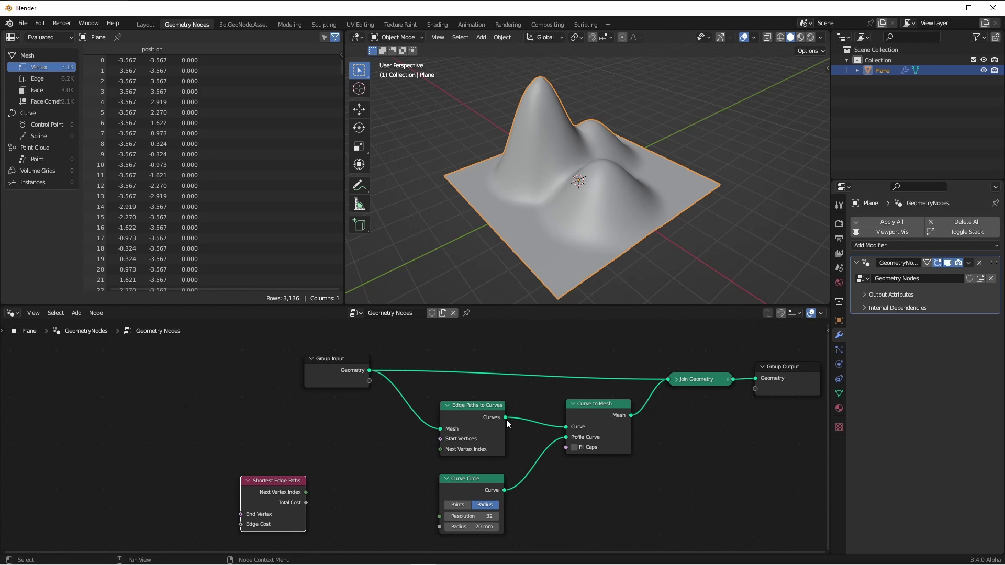
# Inspect the terrain's edge vertices in Edit Mode to identify vertex 19.
pyautogui.scroll(2, 489, 435)
pyautogui.press('Tab')
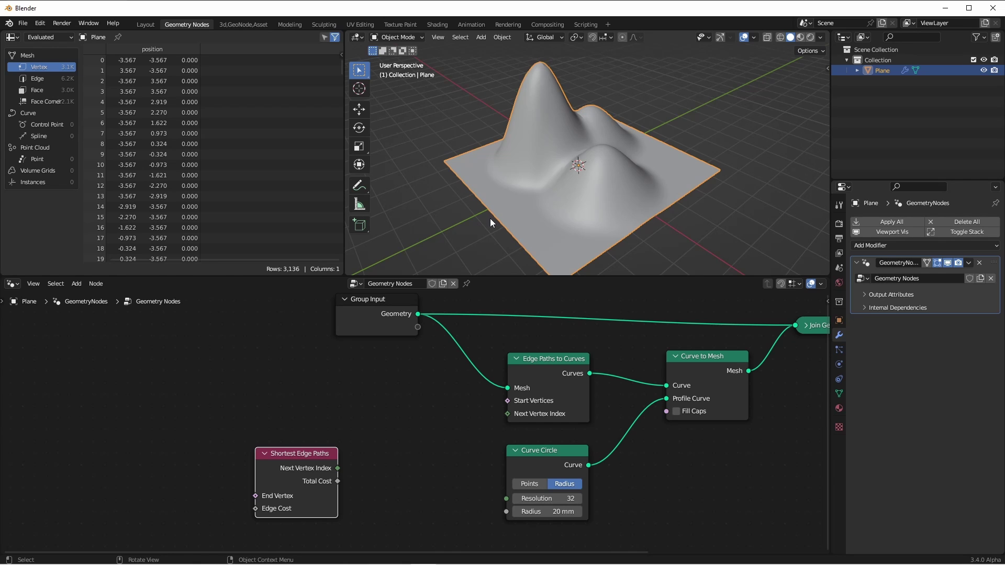
pyautogui.press('Tab')
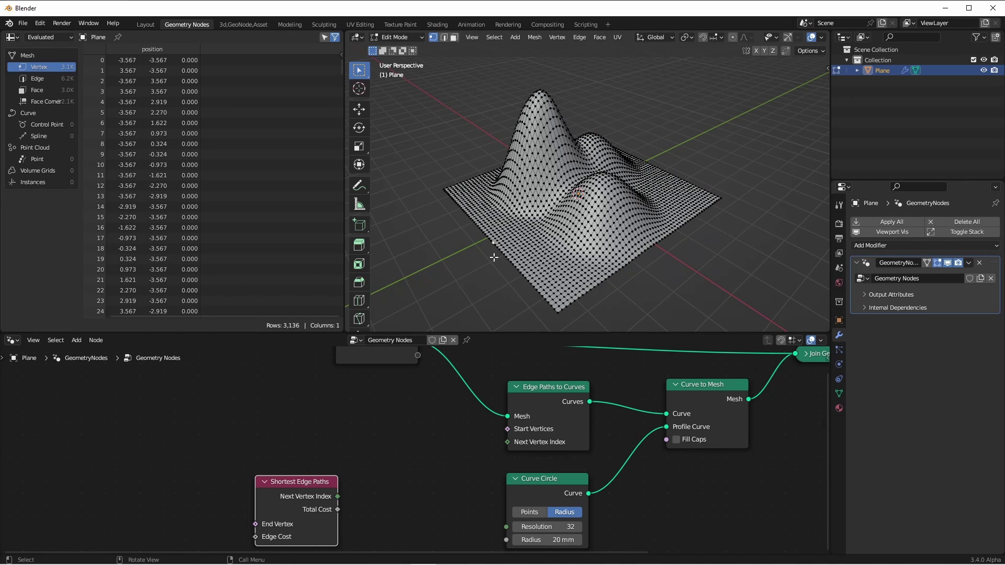
pyautogui.press('g')
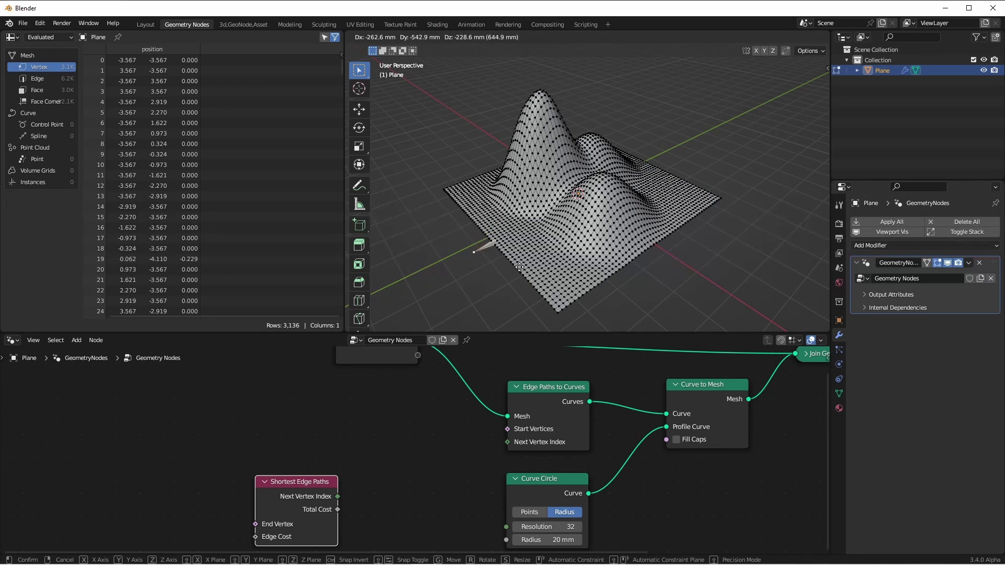
pyautogui.press('Escape')
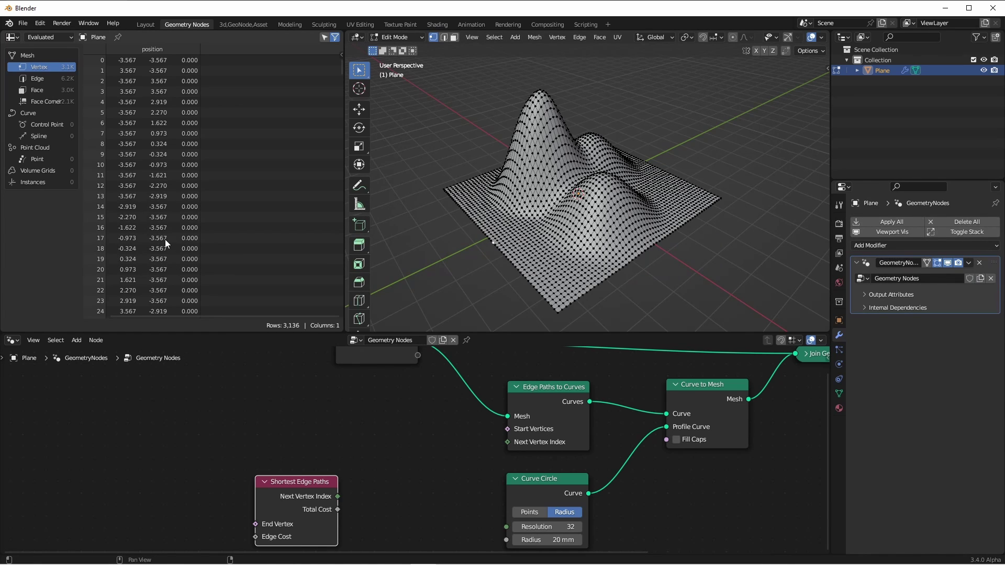
pyautogui.press('g')
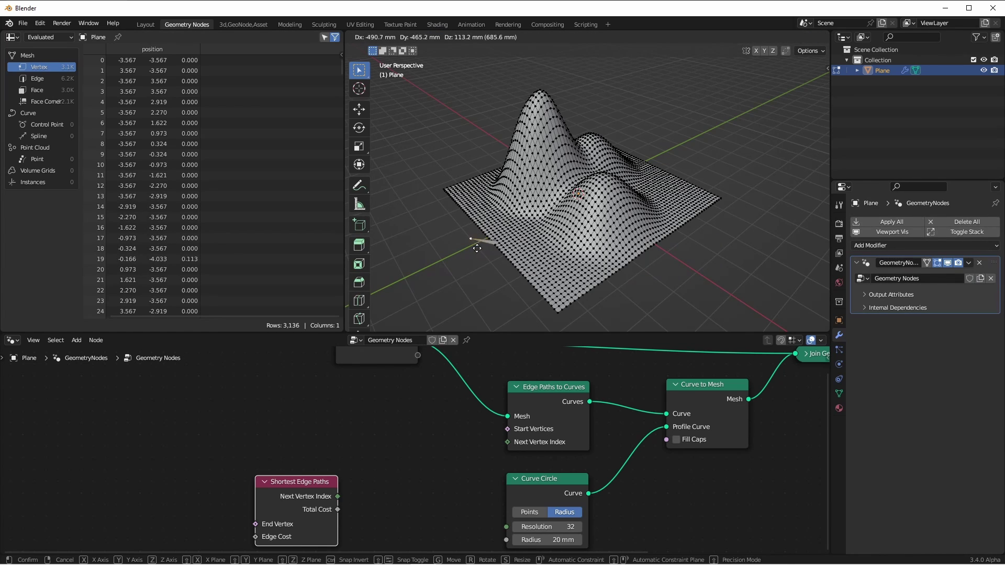
pyautogui.press('Escape')
pyautogui.scroll(2, 513, 402)
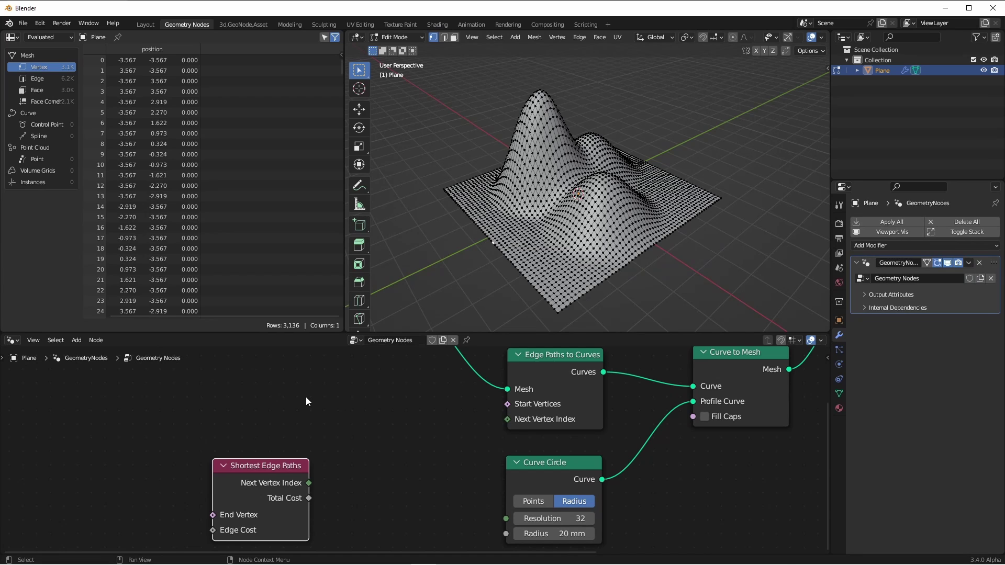
# Add an Index node linked into a new Equal comparison node.
pyautogui.hotkey('shift', 'a')
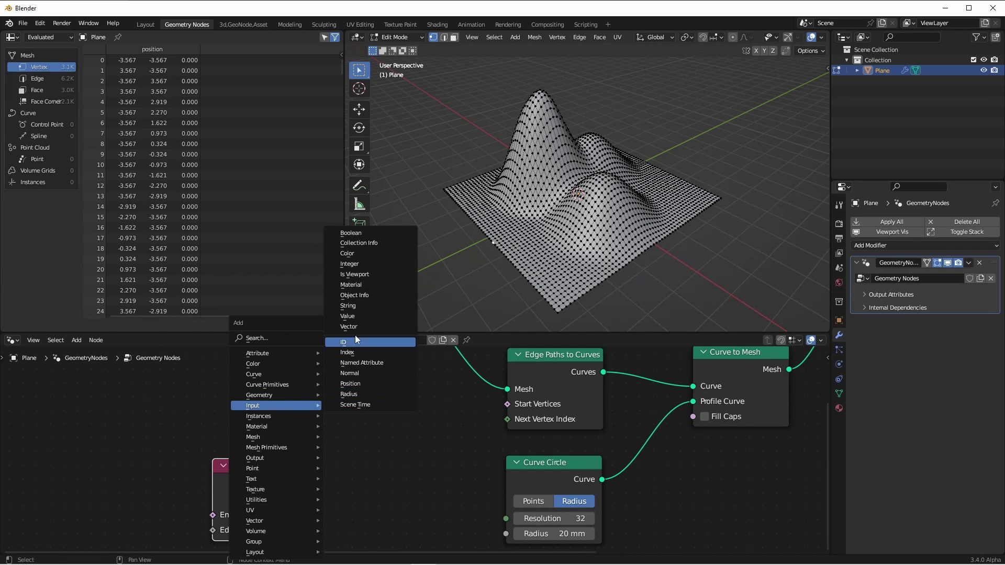
pyautogui.click(350, 352)
pyautogui.click(206, 379)
pyautogui.moveTo(314, 398); pyautogui.dragTo(380, 403)
pyautogui.write('e')
pyautogui.press('Return')
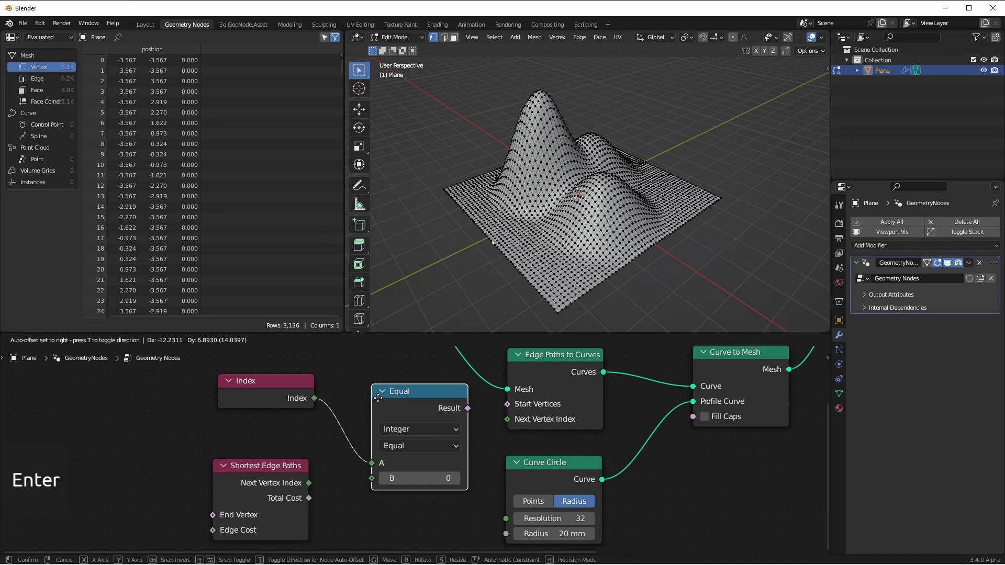
pyautogui.click(347, 378)
# Set the Equal value B to 19, link its Result to Start Vertices, and collapse the node.
pyautogui.click(395, 461)
pyautogui.write('19')
pyautogui.press('Return')
pyautogui.moveTo(444, 388); pyautogui.dragTo(507, 404)
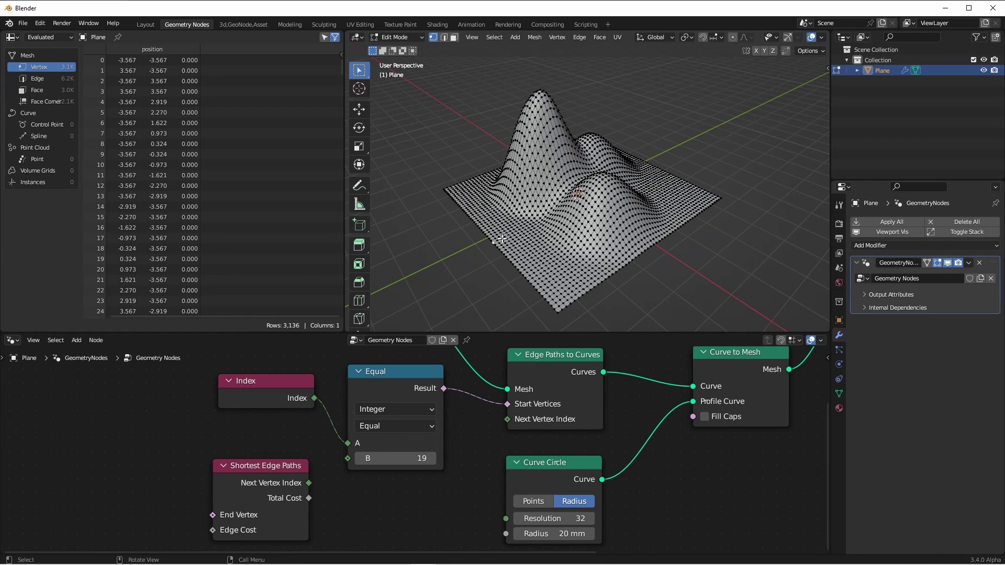
pyautogui.click(388, 396)
pyautogui.press('h')
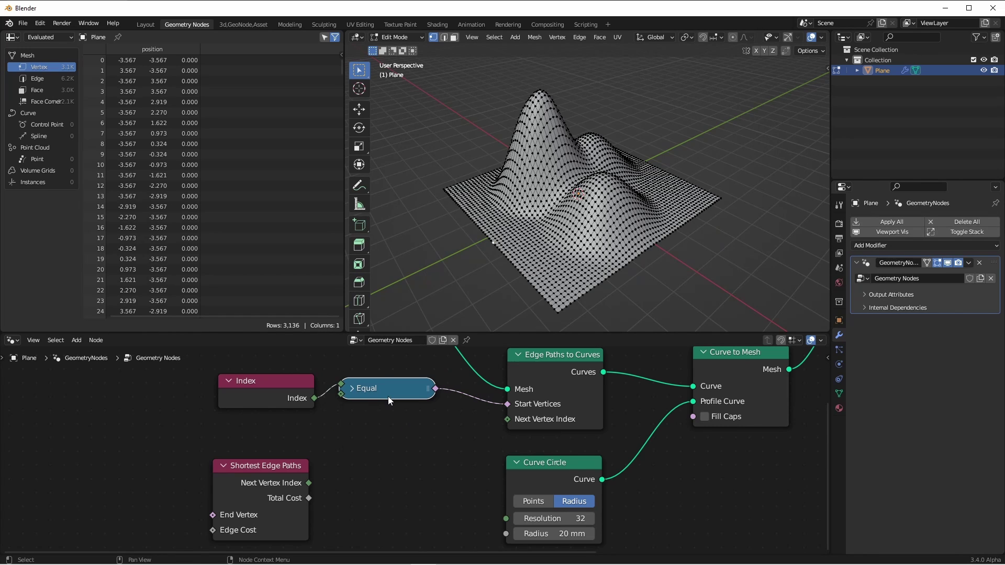
pyautogui.scroll(-1, 410, 429)
pyautogui.scroll(-1, 593, 420)
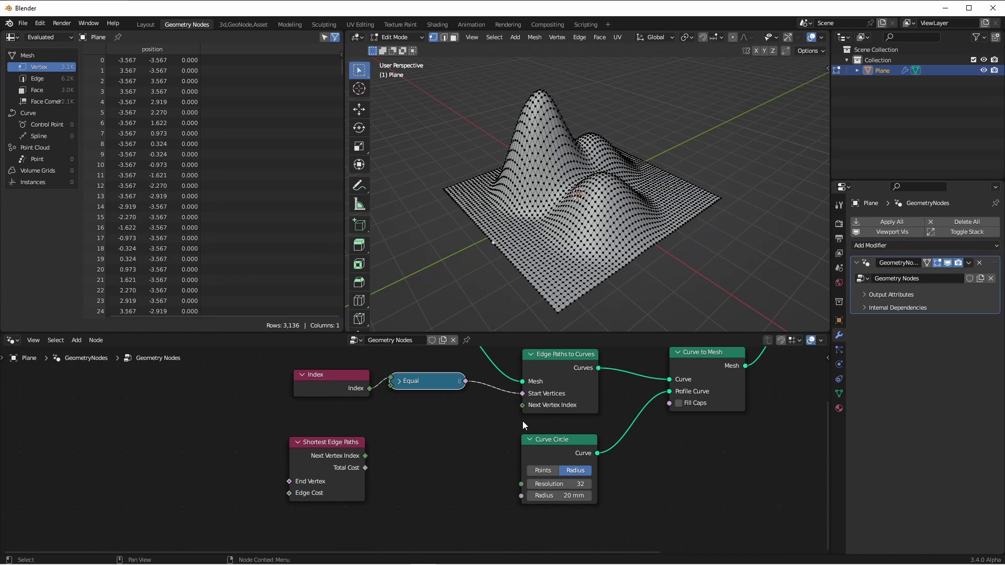
# Link Shortest Edge Paths' Next Vertex Index into Edge Paths to Curves and view the terrain from above.
pyautogui.moveTo(321, 458); pyautogui.dragTo(414, 443)
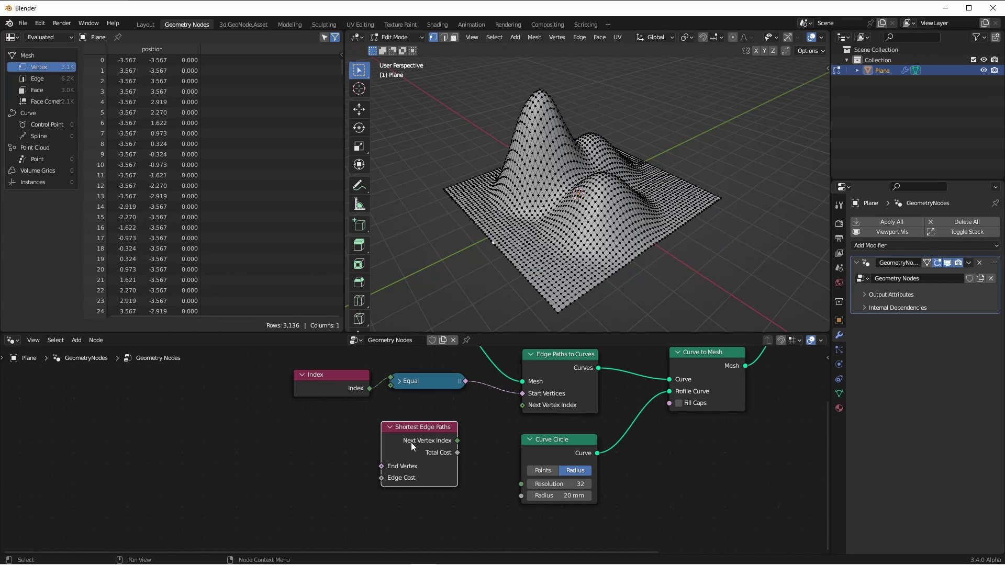
pyautogui.moveTo(458, 441); pyautogui.dragTo(527, 403)
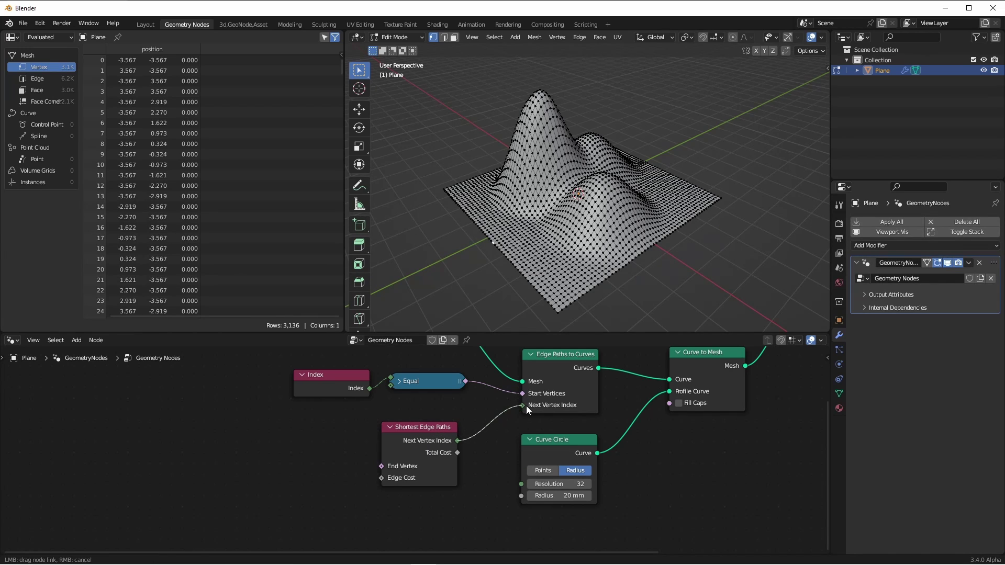
pyautogui.moveTo(526, 406); pyautogui.dragTo(526, 407)
pyautogui.moveTo(586, 199); pyautogui.dragTo(659, 192, button='middle')
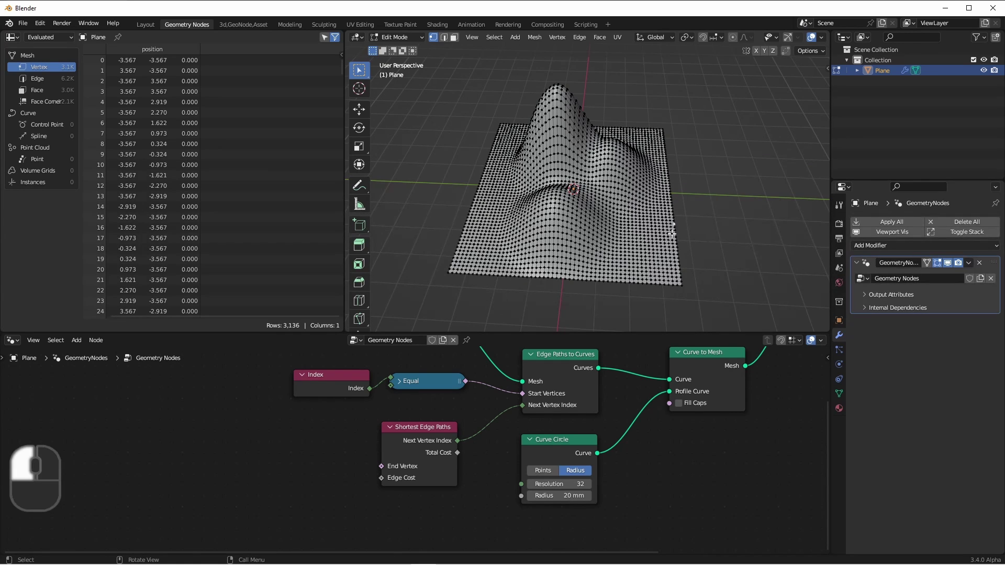
pyautogui.moveTo(674, 222); pyautogui.dragTo(640, 229, button='middle')
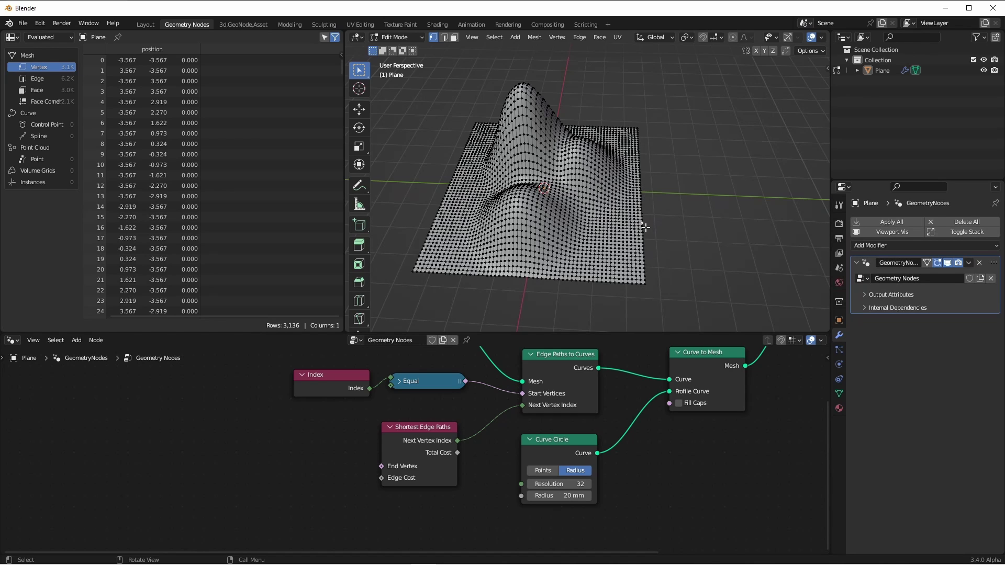
pyautogui.scroll(5, 645, 227)
# Enable Developer Extras in Preferences and turn on vertex Indices in the viewport overlays.
pyautogui.click(41, 23)
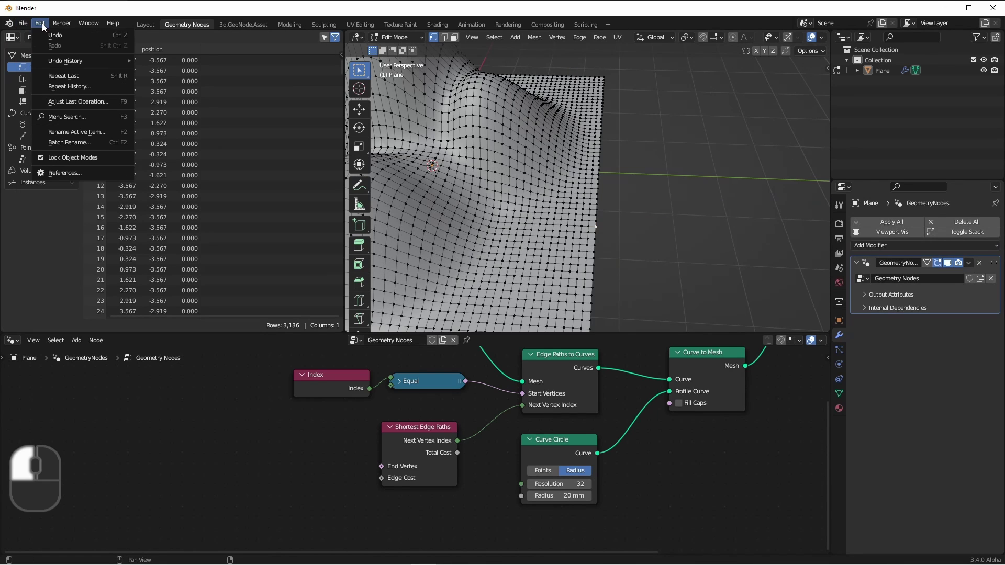
pyautogui.click(96, 174)
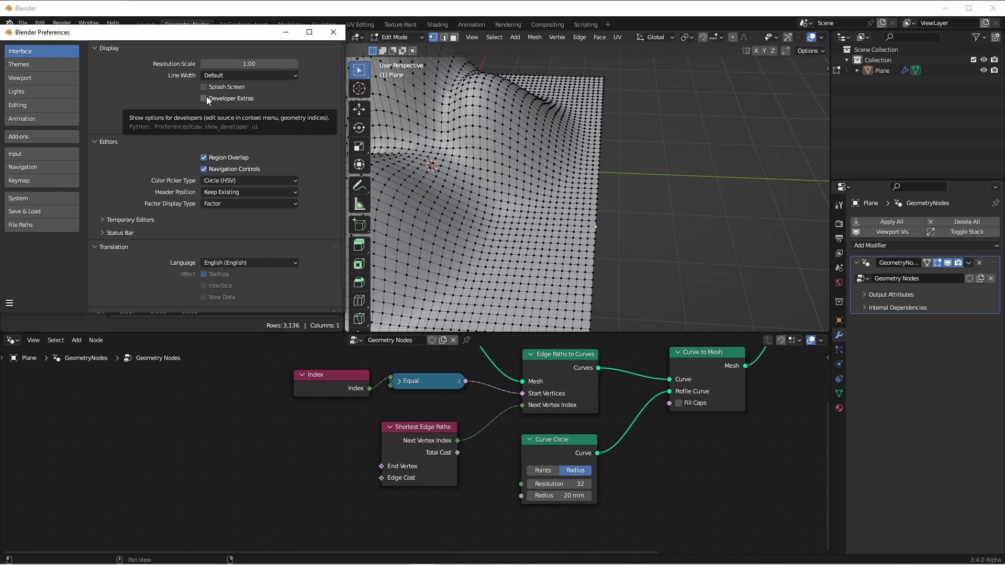
pyautogui.click(205, 99)
pyautogui.click(820, 36)
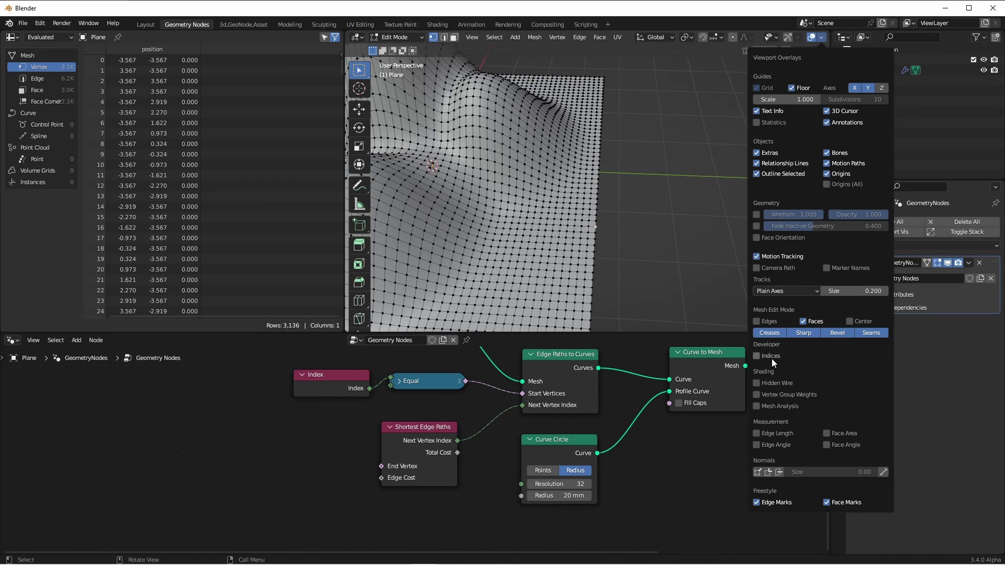
pyautogui.click(757, 357)
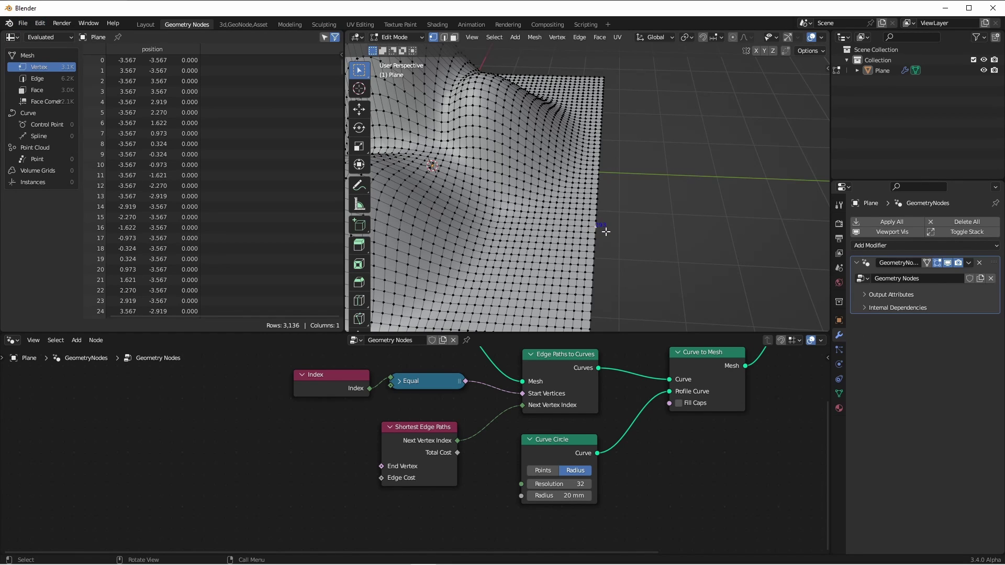
# Set the end-vertex comparison to 293 and increase the Curve Circle radius to 160 mm.
pyautogui.scroll(-2, 431, 471)
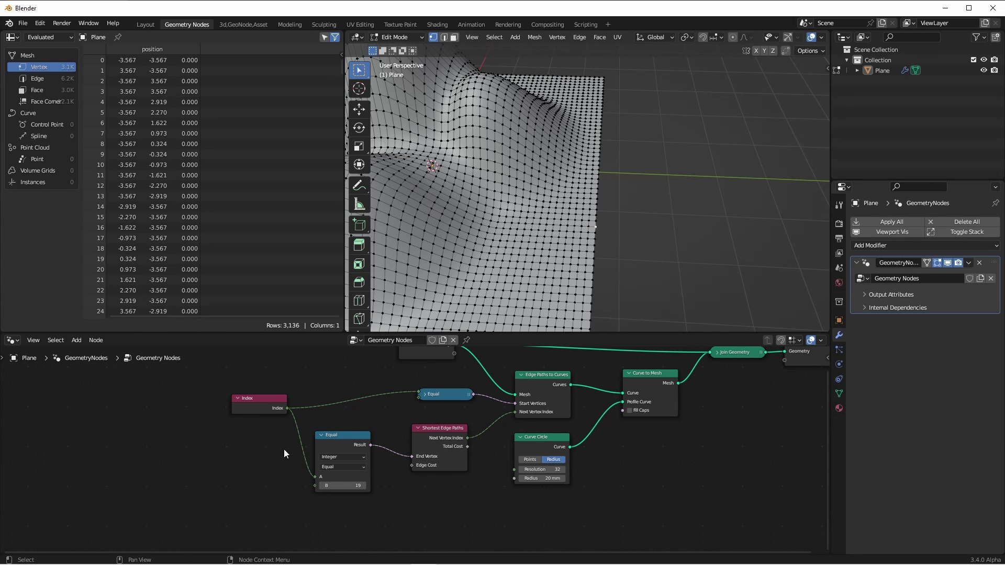
pyautogui.click(343, 485)
pyautogui.write('29')
pyautogui.write('3')
pyautogui.press('Return')
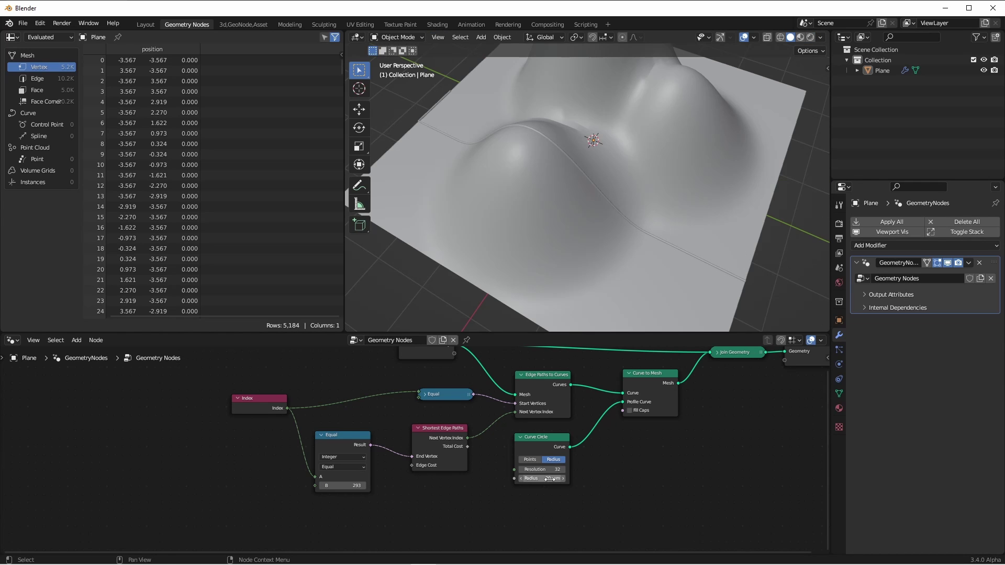
pyautogui.moveTo(549, 478); pyautogui.dragTo(602, 479)
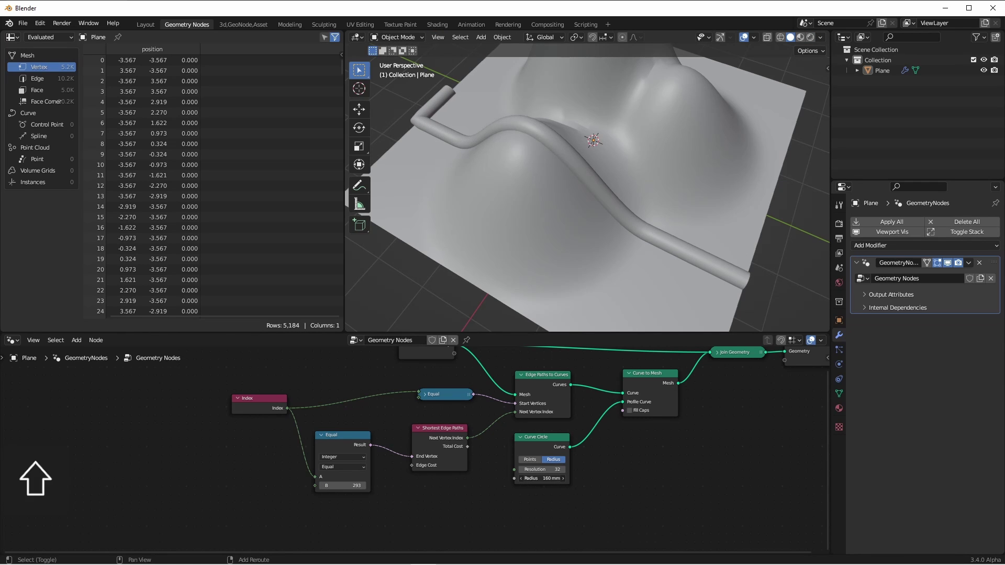
pyautogui.moveTo(576, 220)
pyautogui.mouseDown(button='middle')
pyautogui.moveTo(609, 199)
pyautogui.moveTo(591, 177)
pyautogui.mouseUp(button='middle')
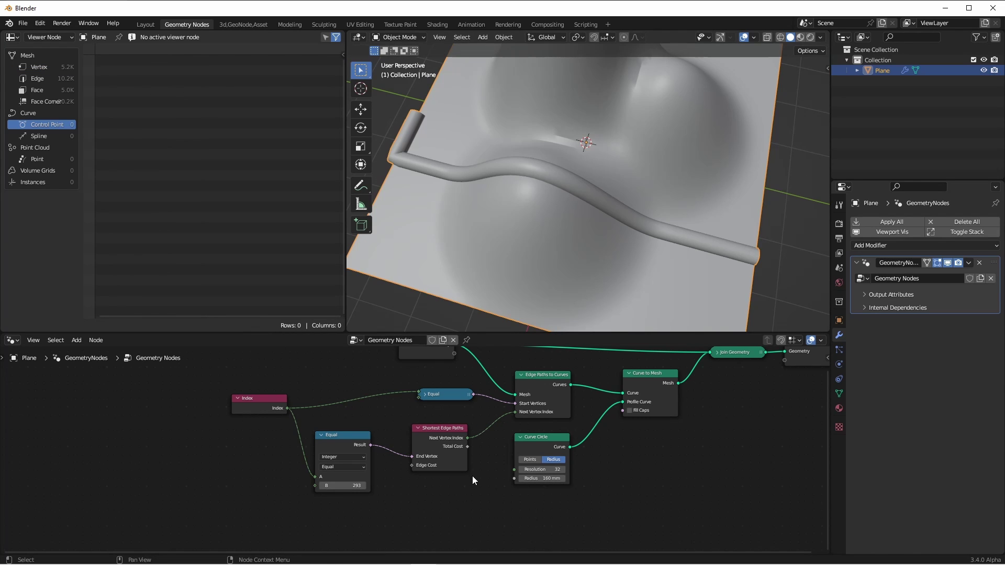
# Select the Shortest Edge Paths node and drag it lower in the node graph.
pyautogui.scroll(3, 473, 475)
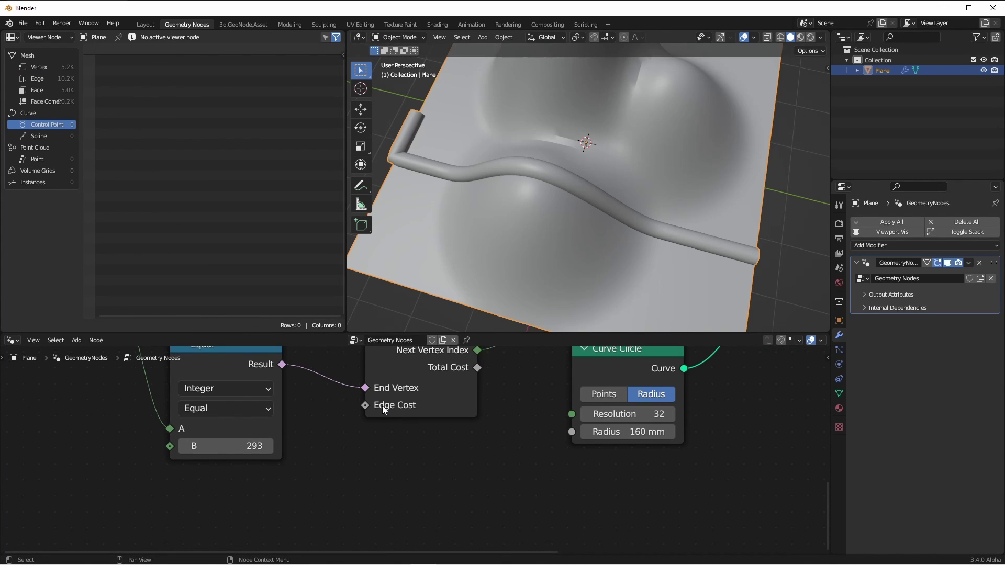
pyautogui.click(419, 376)
pyautogui.moveTo(581, 178); pyautogui.dragTo(565, 197, button='middle')
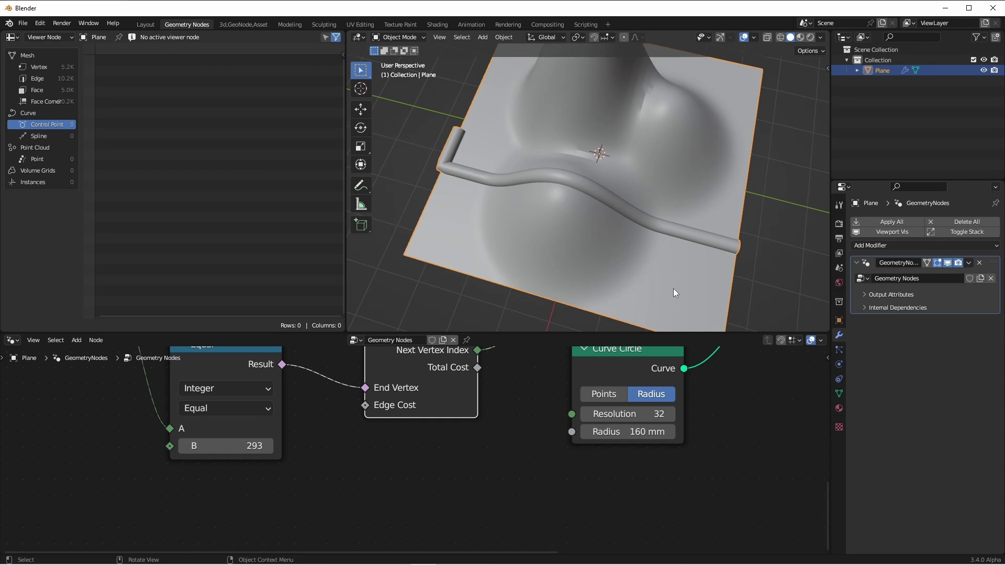
pyautogui.scroll(-2, 499, 422)
pyautogui.scroll(-1, 503, 397)
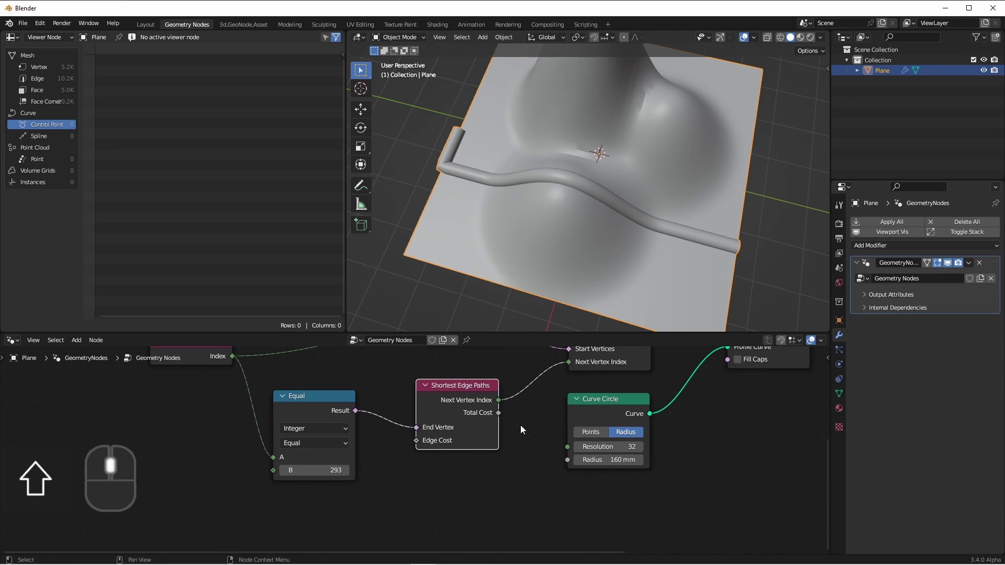
pyautogui.moveTo(490, 408); pyautogui.dragTo(491, 471)
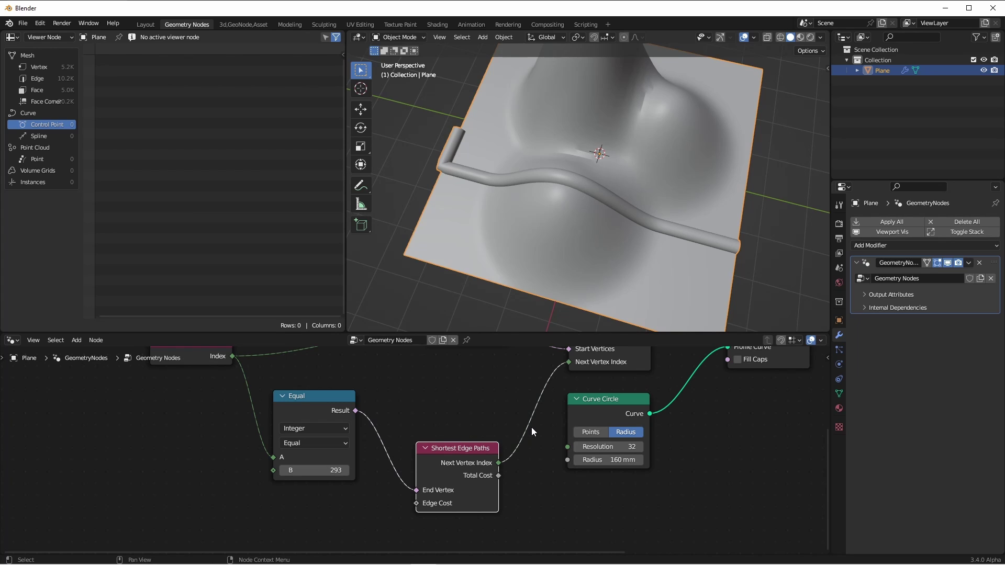
pyautogui.scroll(-1, 511, 440)
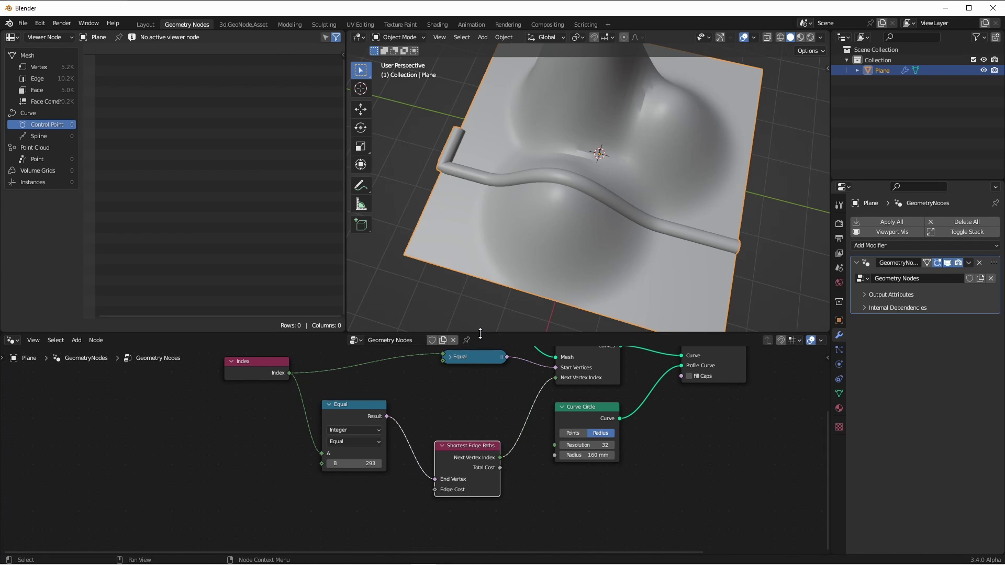
pyautogui.scroll(2, 219, 431)
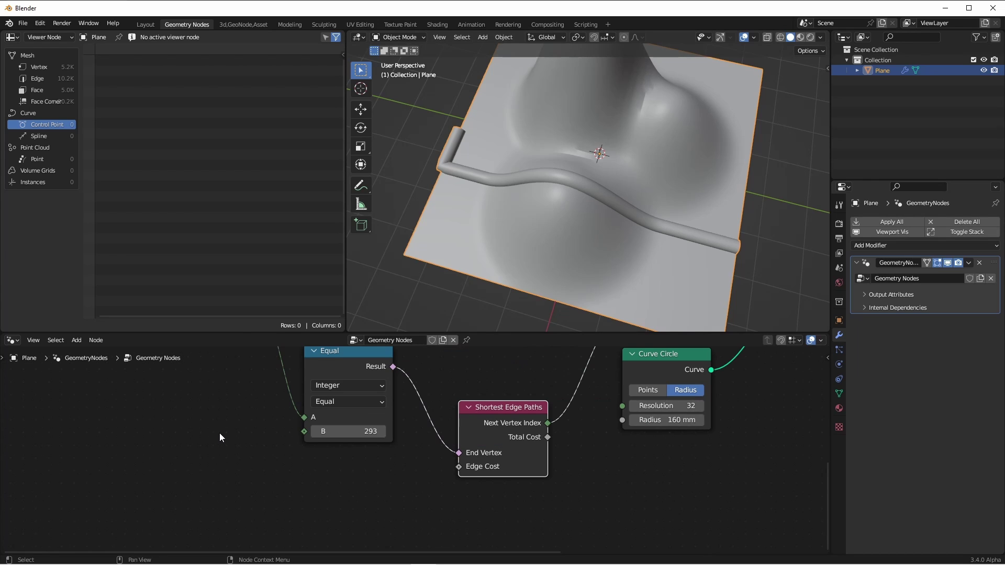
# Add an Edge Vertices node and feed Position 1 and Position 2 into a new Distance node.
pyautogui.hotkey('shift', 'a')
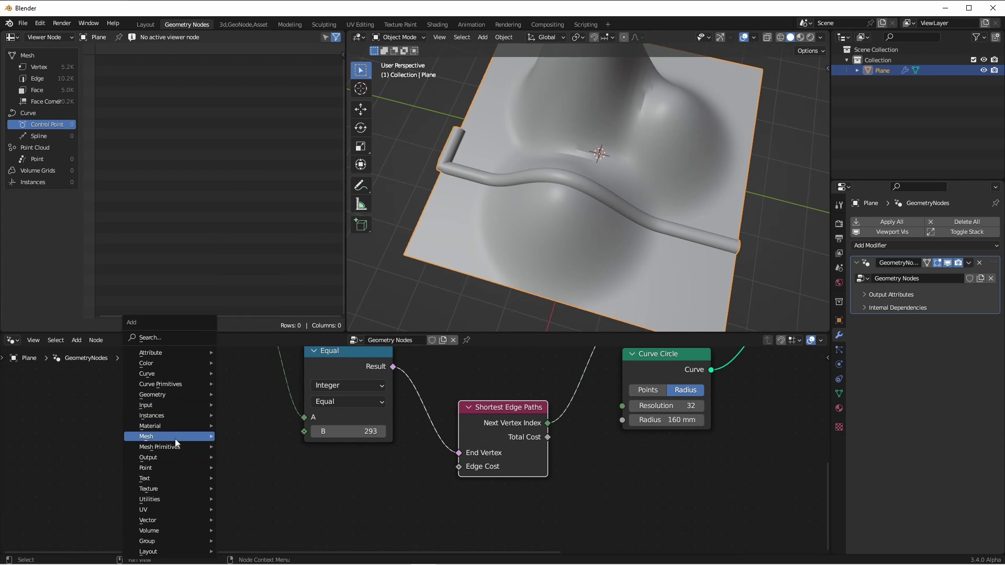
pyautogui.click(251, 347)
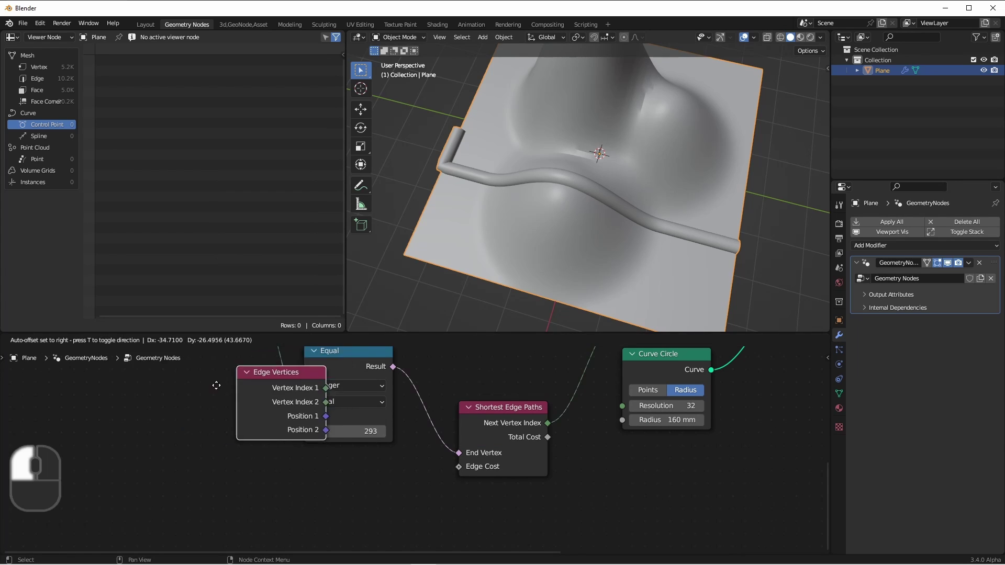
pyautogui.click(185, 448)
pyautogui.scroll(1, 224, 473)
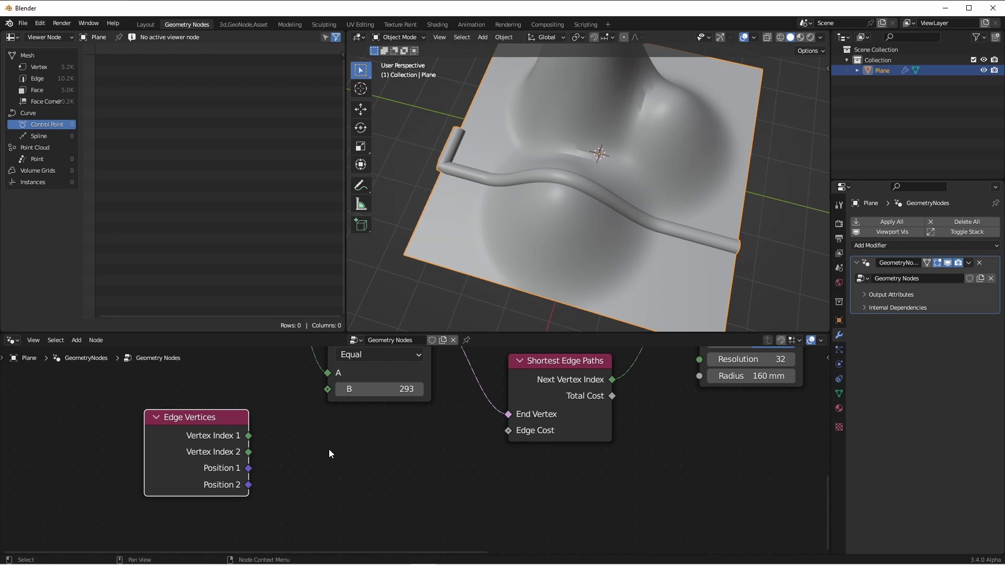
pyautogui.moveTo(248, 468); pyautogui.dragTo(330, 453)
pyautogui.write('d')
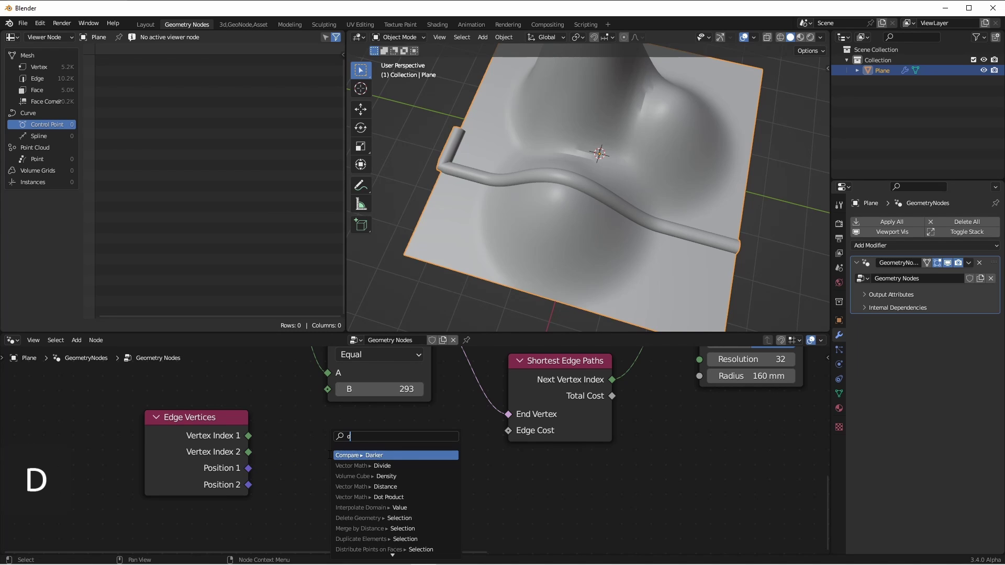
pyautogui.write('ist')
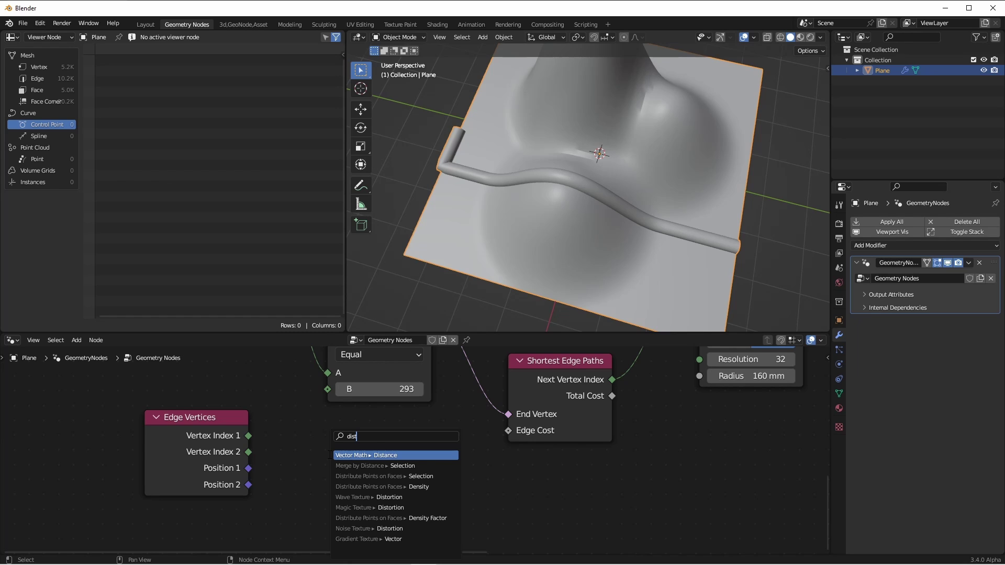
pyautogui.click(395, 455)
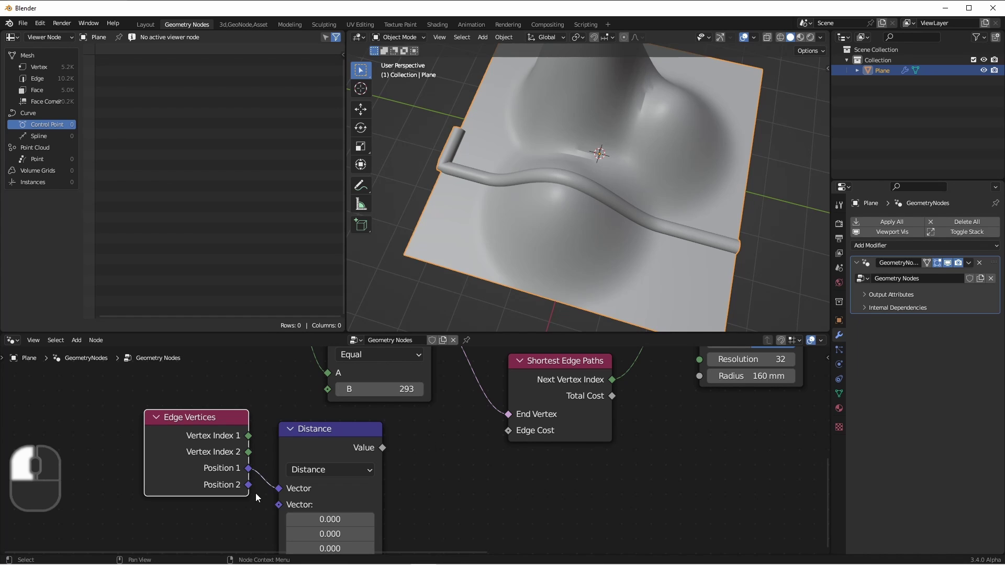
pyautogui.moveTo(248, 485); pyautogui.dragTo(279, 505)
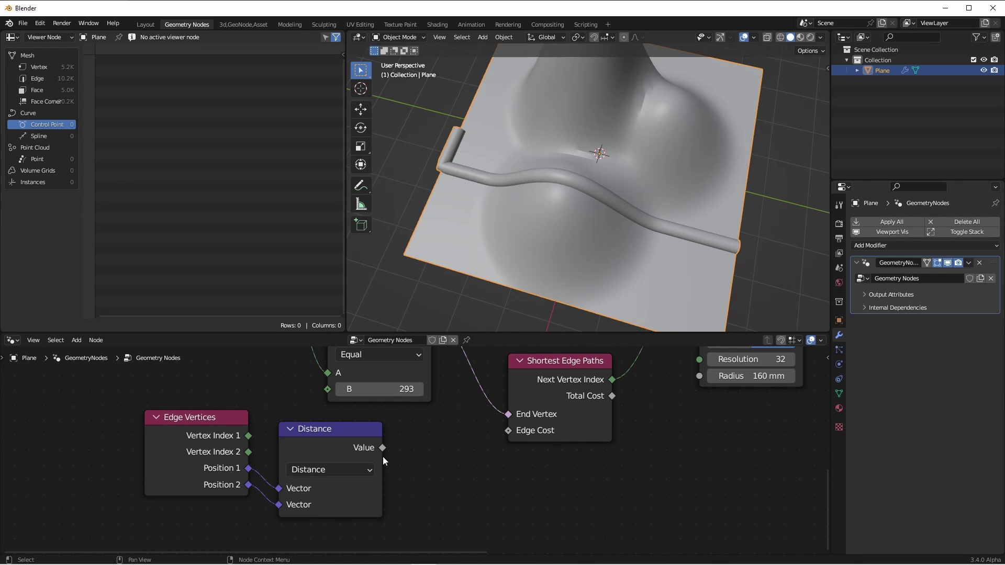
# Link the Distance value to Edge Cost, then cut the link to compare routes.
pyautogui.moveTo(381, 449); pyautogui.dragTo(504, 430)
pyautogui.moveTo(561, 327); pyautogui.dragTo(573, 306, button='middle')
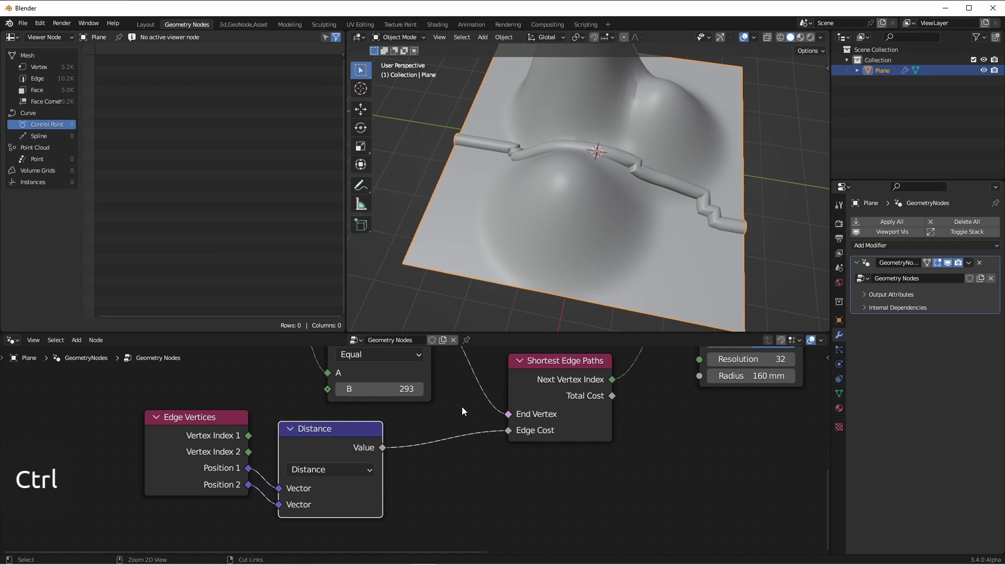
pyautogui.keyDown('ctrl'); pyautogui.moveTo(461, 406); pyautogui.dragTo(458, 484, button='right'); pyautogui.keyUp('ctrl')
pyautogui.moveTo(539, 254)
pyautogui.mouseDown(button='middle')
pyautogui.moveTo(578, 117)
pyautogui.moveTo(572, 245)
pyautogui.moveTo(452, 184)
pyautogui.mouseUp(button='middle')
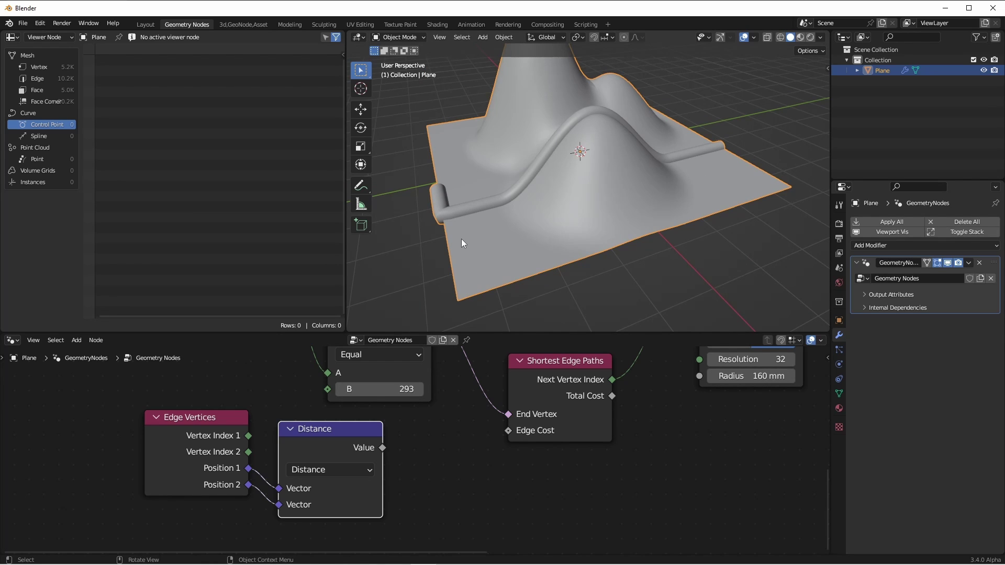
# Reconnect the Distance value to Edge Cost and inspect the new tube route.
pyautogui.moveTo(383, 447); pyautogui.dragTo(516, 433)
pyautogui.moveTo(545, 272); pyautogui.dragTo(496, 199, button='middle')
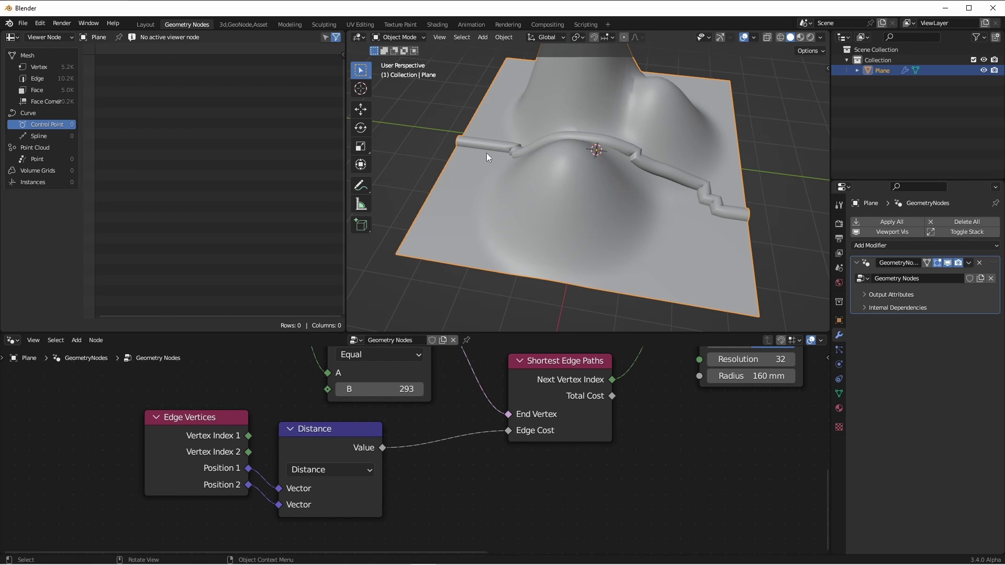
pyautogui.moveTo(488, 156)
pyautogui.mouseDown(button='middle')
pyautogui.moveTo(617, 193)
pyautogui.moveTo(630, 147)
pyautogui.moveTo(502, 150)
pyautogui.moveTo(447, 134)
pyautogui.moveTo(595, 164)
pyautogui.moveTo(598, 149)
pyautogui.mouseUp(button='middle')
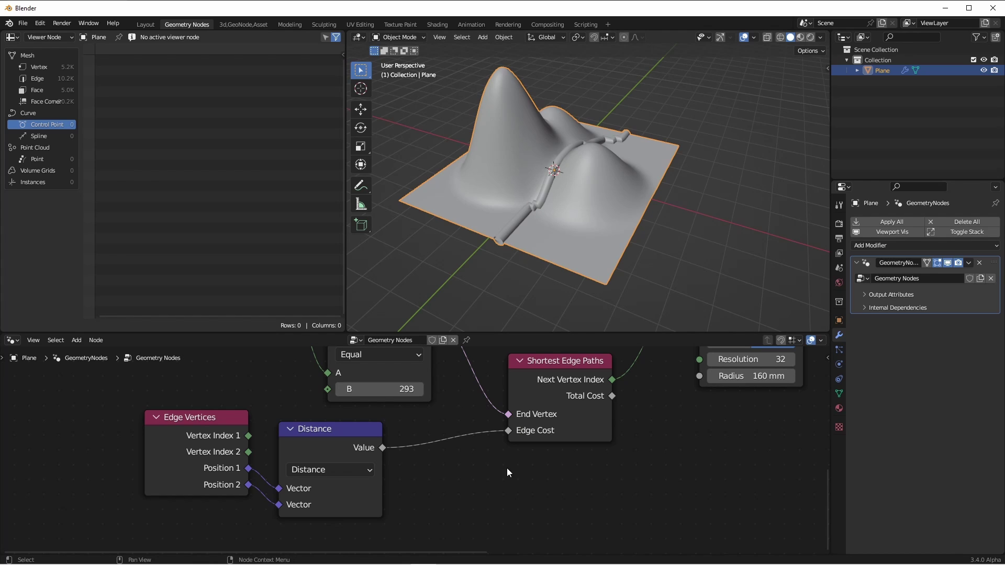
pyautogui.scroll(-1, 503, 474)
pyautogui.keyDown('shift'); pyautogui.moveTo(504, 474); pyautogui.dragTo(513, 399, button='middle'); pyautogui.keyUp('shift')
# Subtract the two Position inputs to get the edge's difference vector.
pyautogui.moveTo(287, 359)
pyautogui.mouseDown()
pyautogui.moveTo(164, 454)
pyautogui.moveTo(293, 460)
pyautogui.mouseUp()
pyautogui.write('subtract')
pyautogui.press('Return')
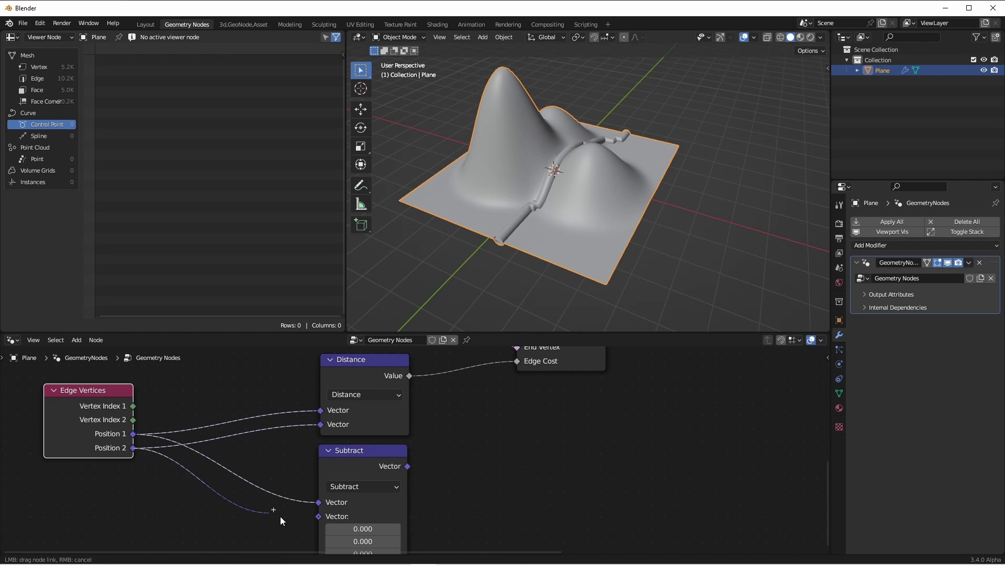
pyautogui.moveTo(133, 448); pyautogui.dragTo(319, 516)
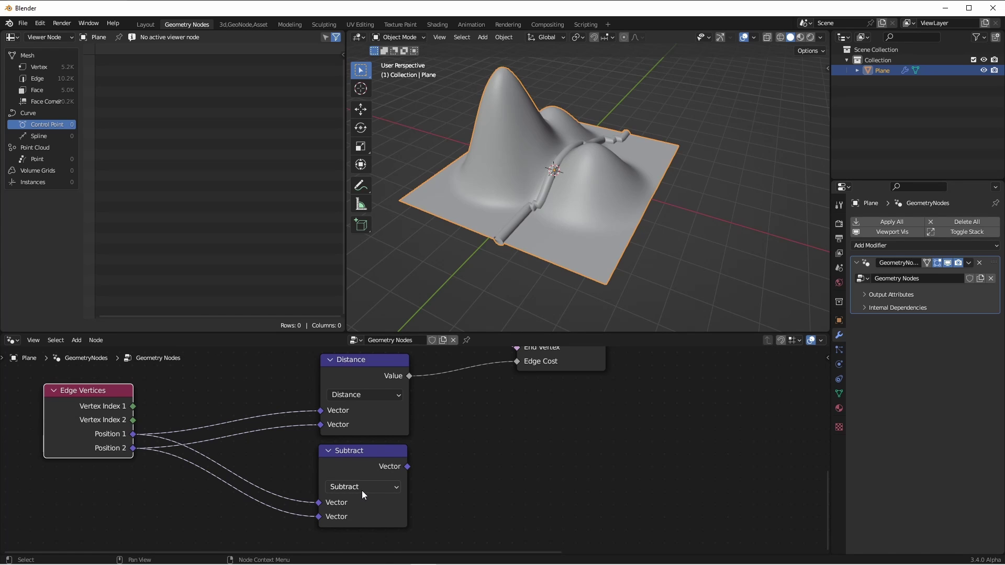
# Separate the difference's Z and multiply it by Distance into the Edge Cost.
pyautogui.moveTo(408, 466); pyautogui.dragTo(435, 523)
pyautogui.press('Return')
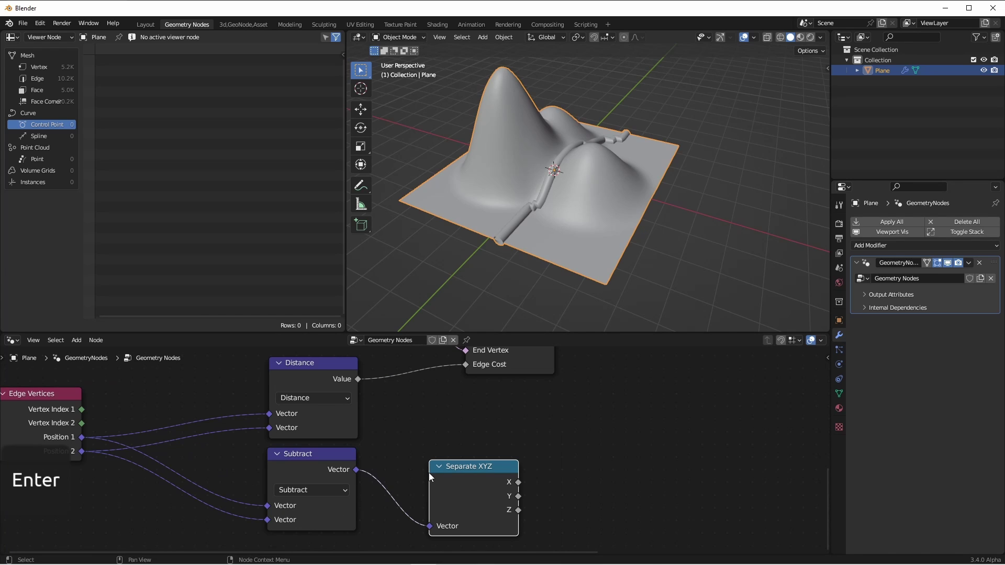
pyautogui.scroll(-2, 410, 453)
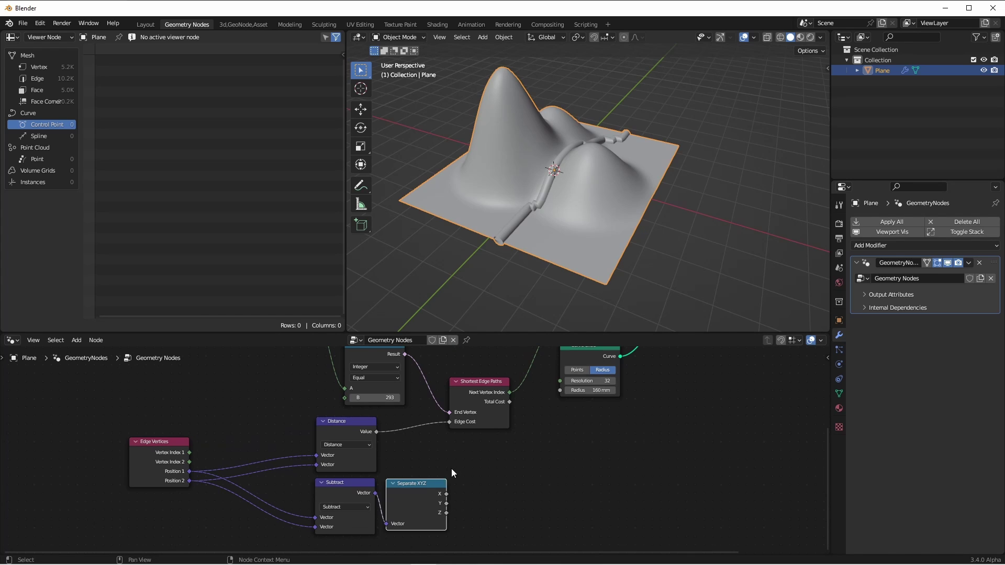
pyautogui.moveTo(455, 382); pyautogui.dragTo(575, 392)
pyautogui.scroll(1, 496, 410)
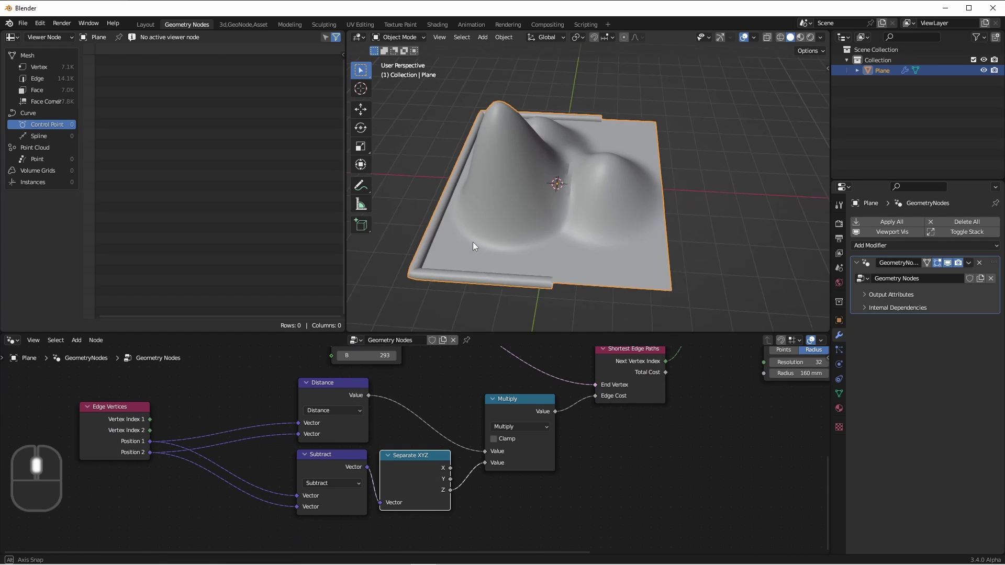
pyautogui.moveTo(475, 241)
pyautogui.mouseDown(button='middle')
pyautogui.moveTo(548, 223)
pyautogui.moveTo(530, 216)
pyautogui.mouseUp(button='middle')
pyautogui.scroll(1, 529, 217)
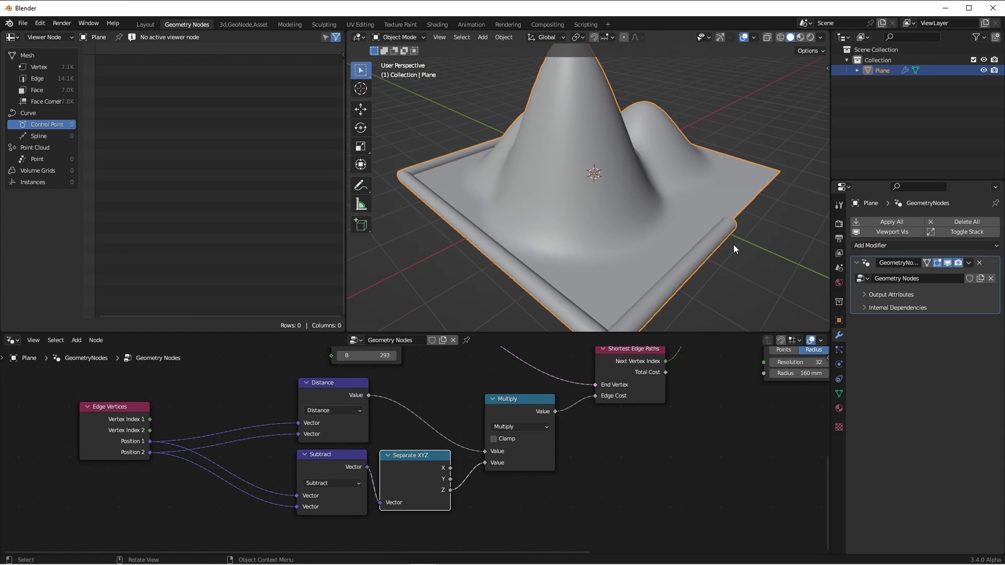
pyautogui.press('`')
pyautogui.click(630, 185)
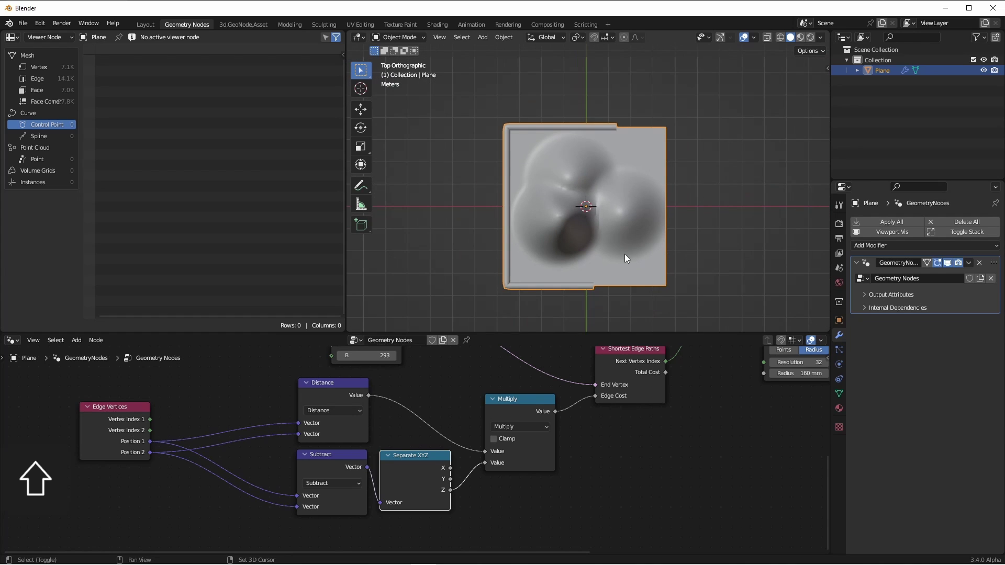
pyautogui.keyDown('shift'); pyautogui.moveTo(626, 252); pyautogui.dragTo(602, 271, button='middle'); pyautogui.keyUp('shift')
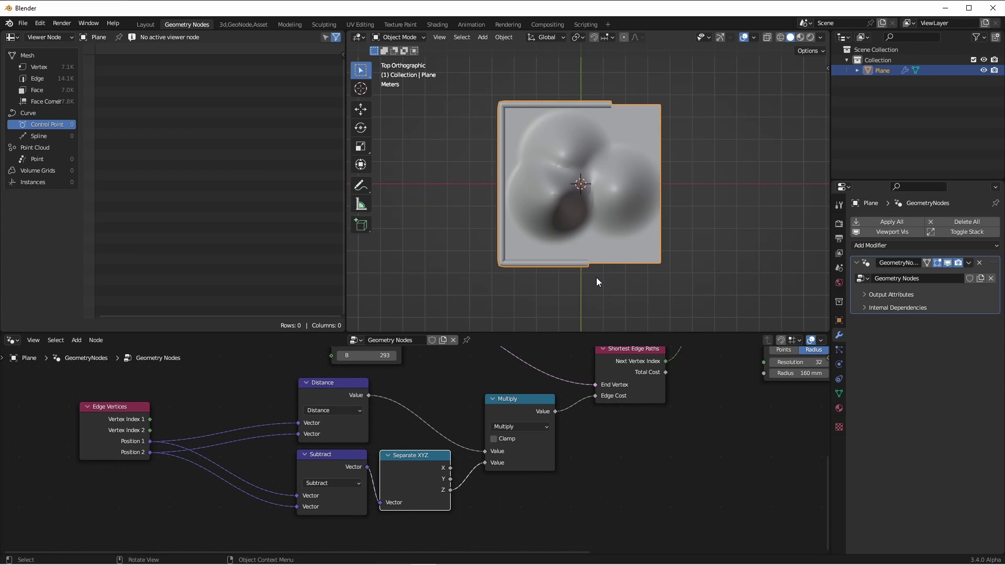
pyautogui.moveTo(598, 282); pyautogui.dragTo(646, 187, button='middle')
pyautogui.scroll(3, 642, 159)
pyautogui.press('Tab')
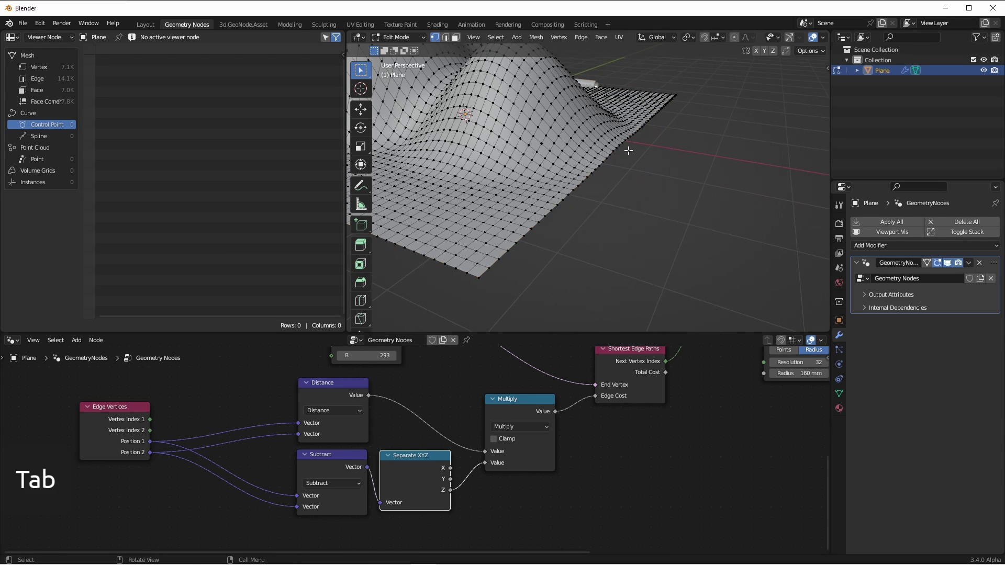
pyautogui.scroll(2, 618, 153)
pyautogui.scroll(2, 602, 152)
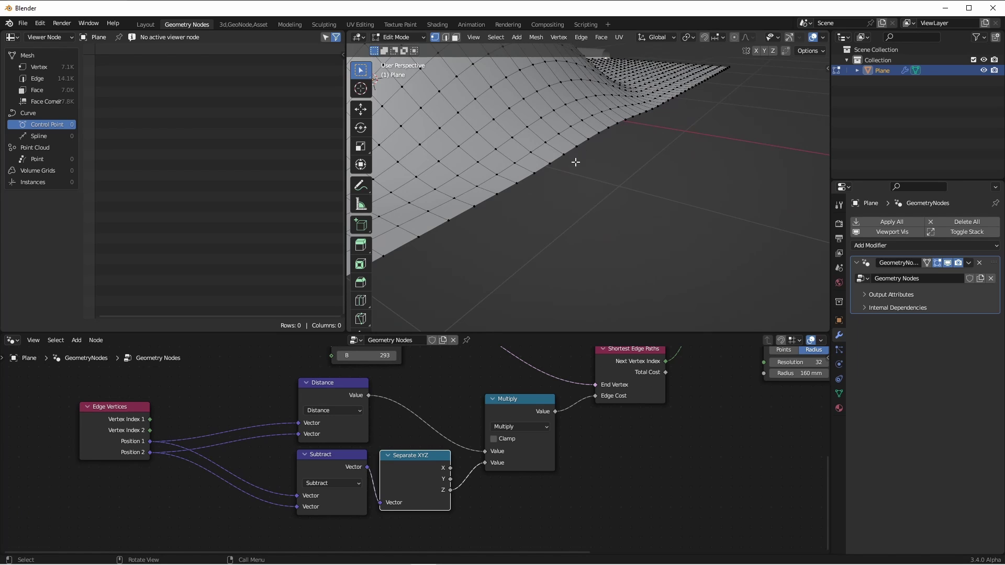
pyautogui.scroll(-8, 570, 166)
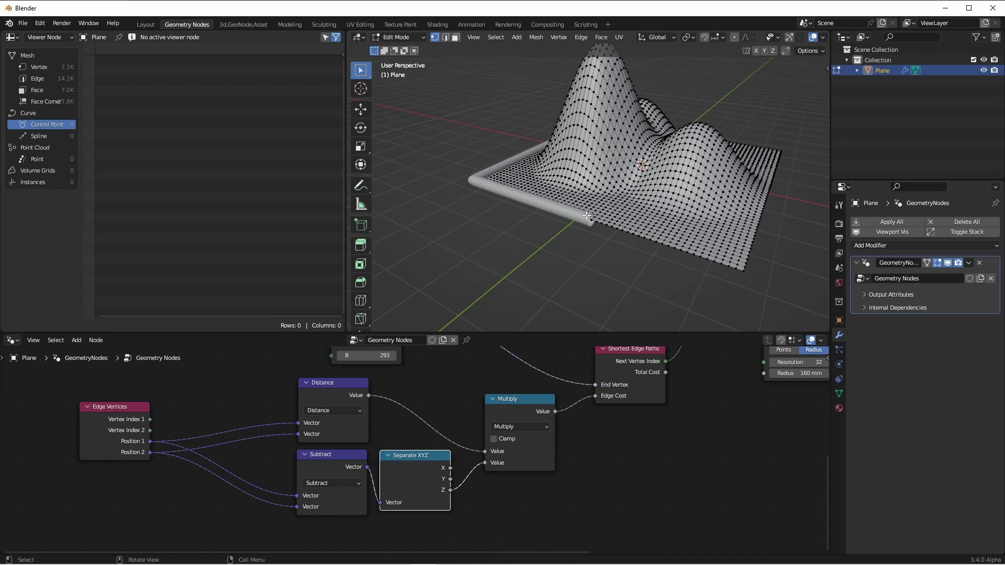
pyautogui.moveTo(471, 190); pyautogui.dragTo(487, 266, button='middle')
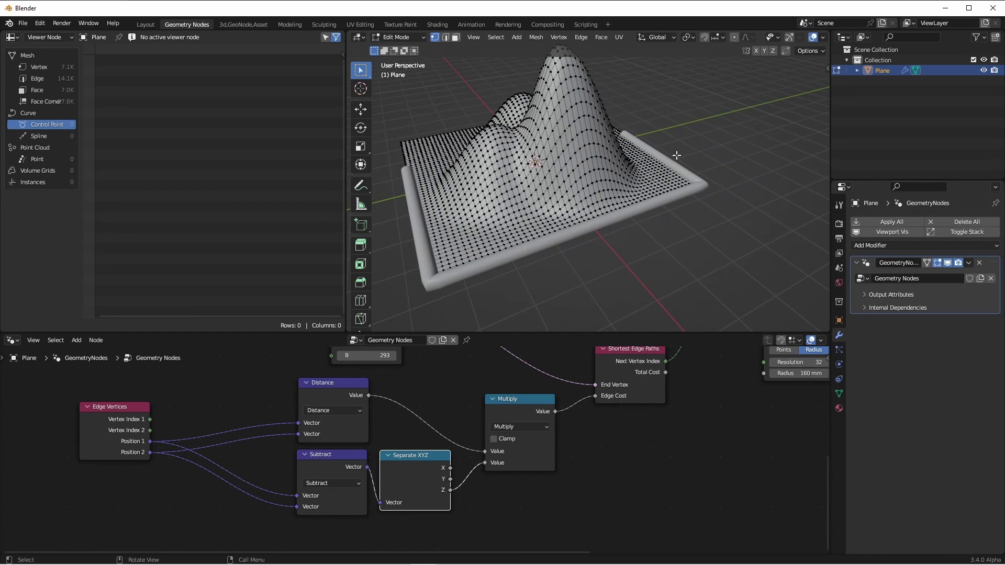
pyautogui.moveTo(677, 156)
pyautogui.mouseDown(button='middle')
pyautogui.moveTo(563, 166)
pyautogui.moveTo(480, 154)
pyautogui.moveTo(446, 224)
pyautogui.mouseUp(button='middle')
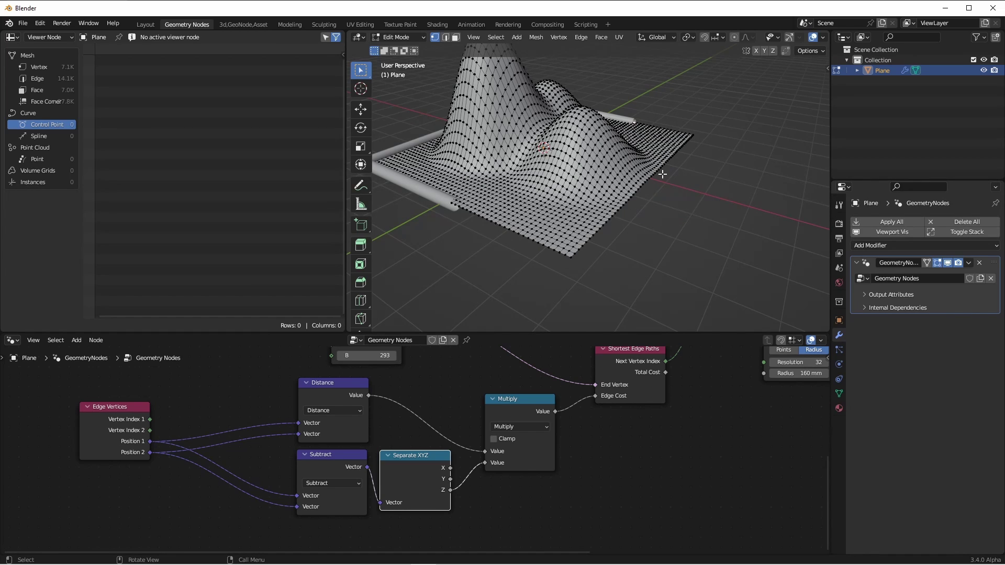
pyautogui.moveTo(620, 162); pyautogui.dragTo(679, 230)
pyautogui.press('Tab')
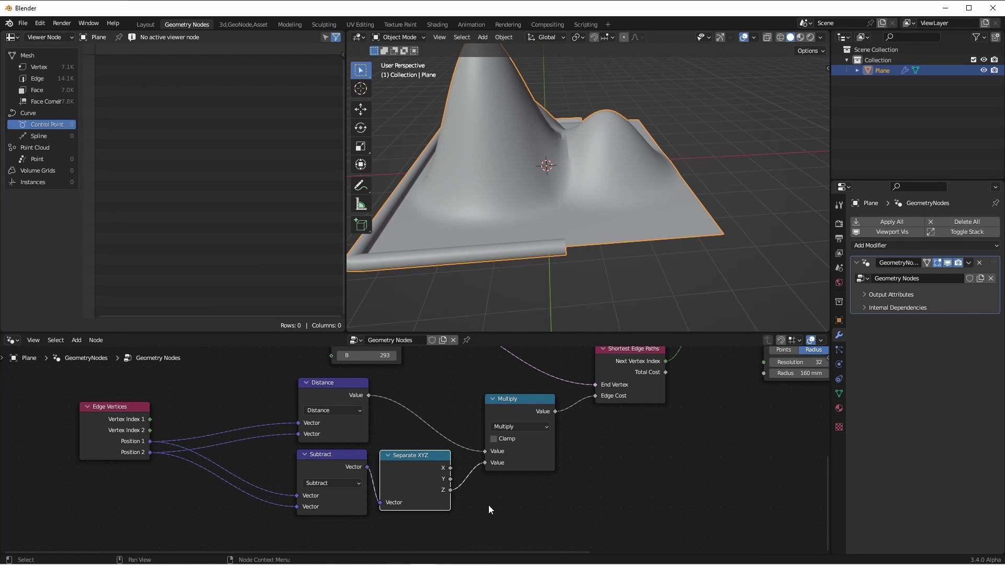
# Insert an Add node with 0.1 between the Z difference and the Multiply node.
pyautogui.moveTo(447, 526)
pyautogui.mouseDown()
pyautogui.moveTo(334, 401)
pyautogui.moveTo(258, 427)
pyautogui.mouseUp()
pyautogui.hotkey('shift', 'd')
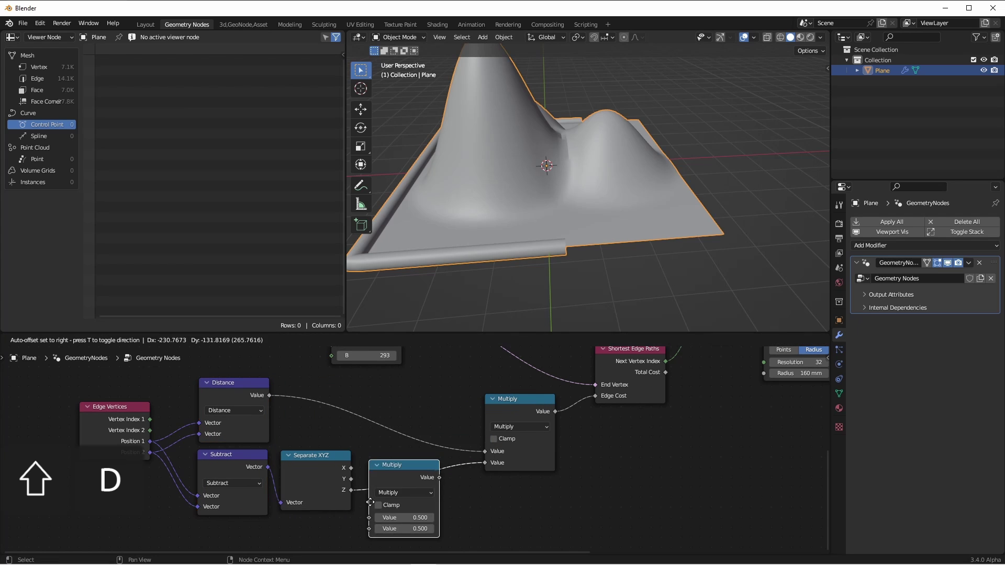
pyautogui.click(433, 369)
pyautogui.click(435, 535)
pyautogui.write('0.1')
pyautogui.press('Return')
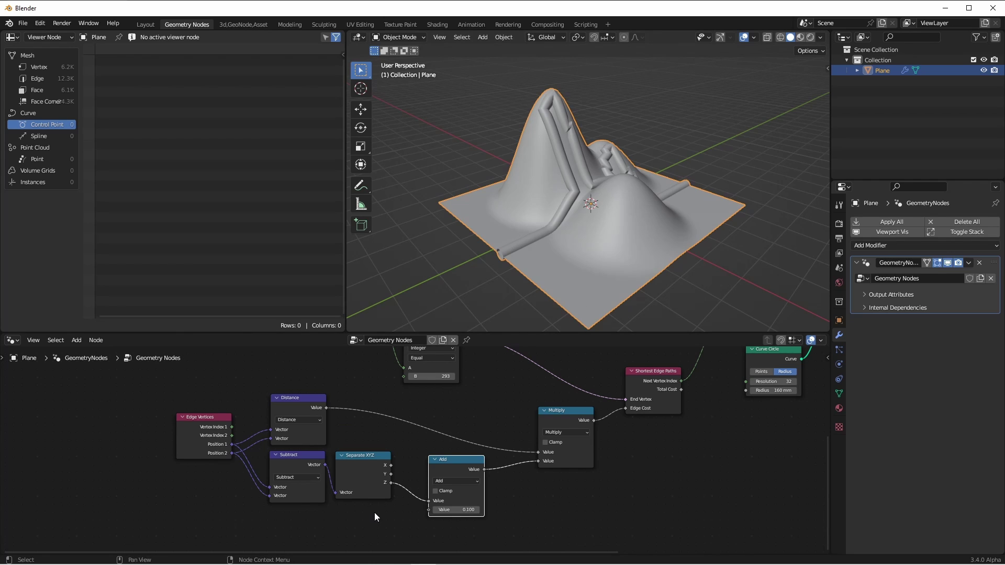
# Move the input nodes further left and select the Add node.
pyautogui.moveTo(398, 511); pyautogui.dragTo(168, 390)
pyautogui.moveTo(340, 497); pyautogui.dragTo(252, 497)
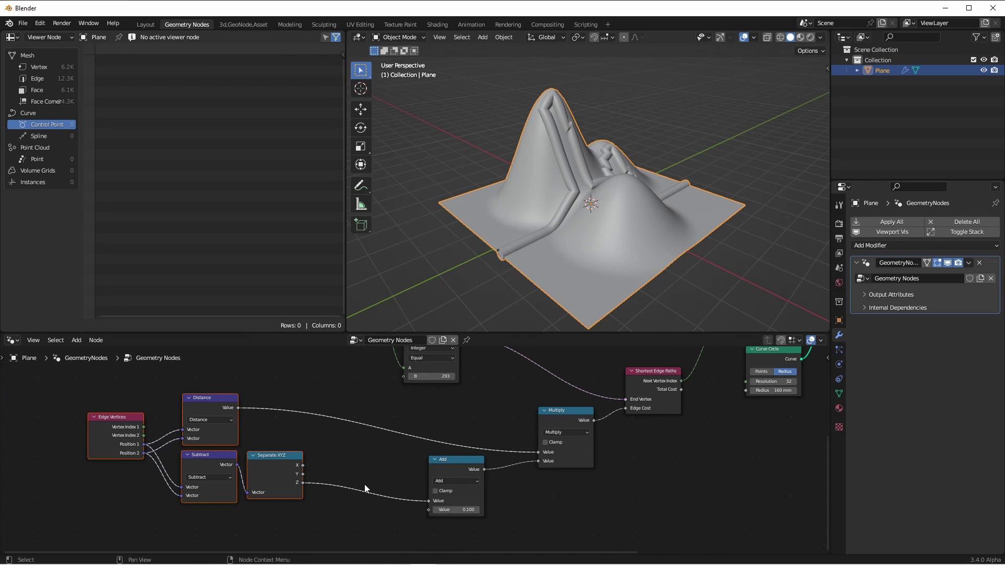
pyautogui.click(462, 463)
# Insert an Absolute math node on the height-difference link.
pyautogui.hotkey('shift', 'd')
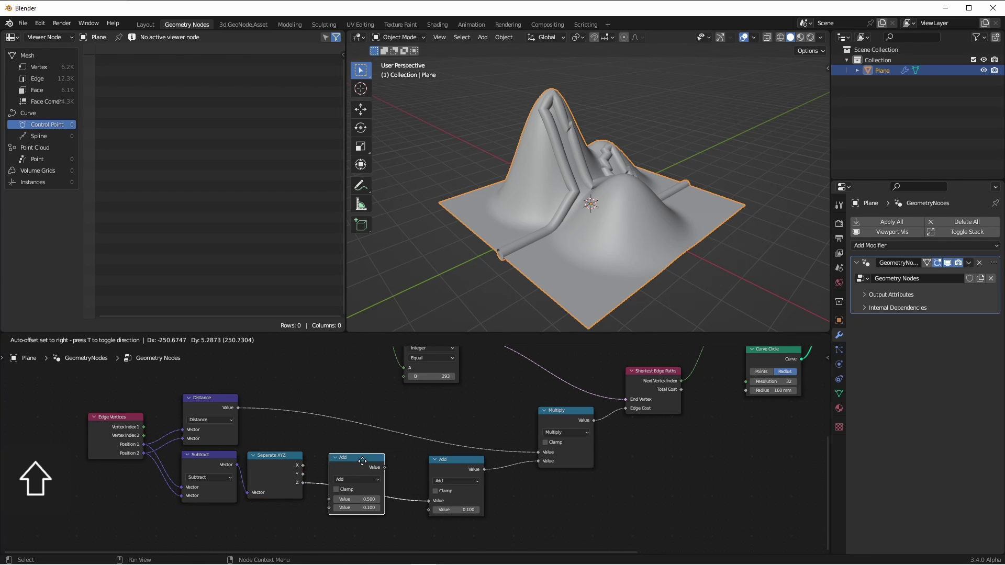
pyautogui.click(368, 460)
pyautogui.click(378, 479)
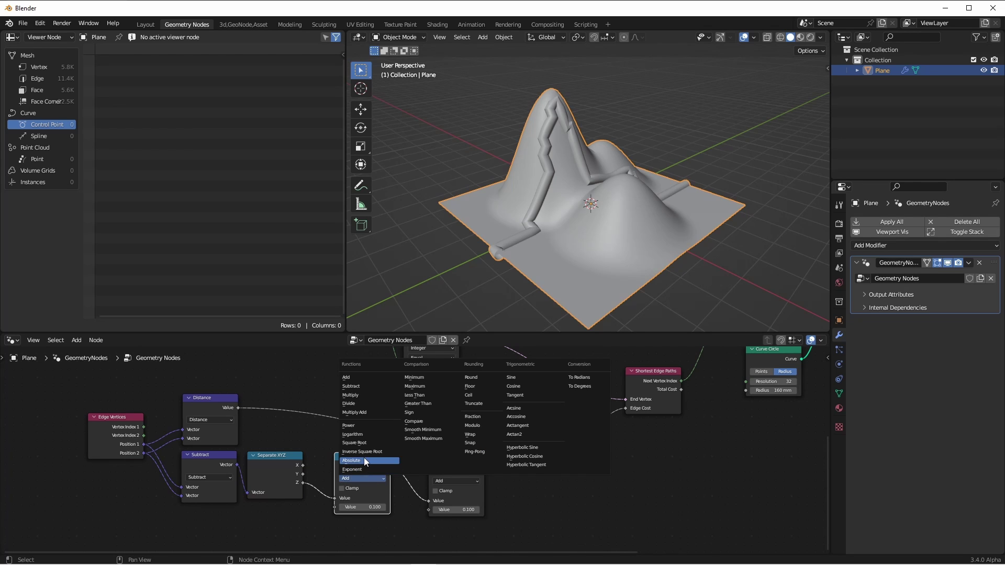
pyautogui.click(362, 459)
# Lower the Add node's constant to 0.06 and check the rerouted tube from above.
pyautogui.moveTo(555, 230)
pyautogui.mouseDown(button='middle')
pyautogui.moveTo(582, 238)
pyautogui.moveTo(605, 226)
pyautogui.mouseUp(button='middle')
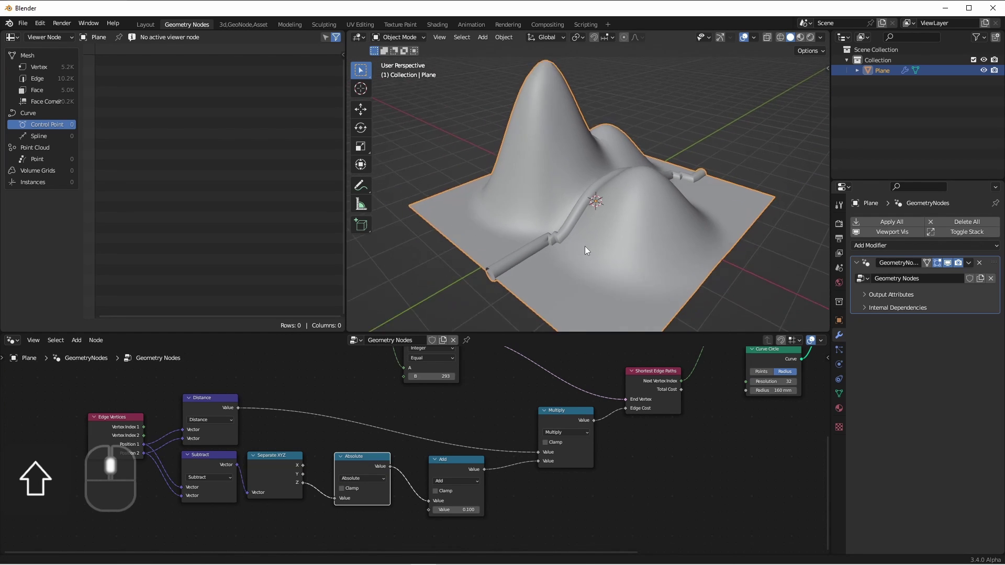
pyautogui.keyDown('shift'); pyautogui.moveTo(586, 250); pyautogui.dragTo(581, 243, button='middle'); pyautogui.keyUp('shift')
pyautogui.scroll(4, 460, 473)
pyautogui.keyDown('shift'); pyautogui.moveTo(674, 483); pyautogui.dragTo(659, 483); pyautogui.keyUp('shift')
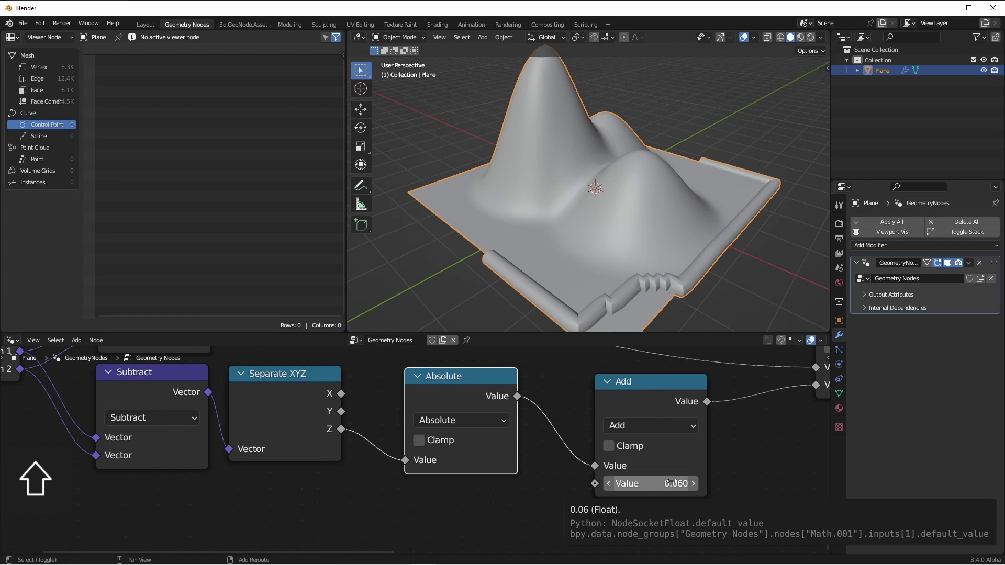
pyautogui.press('KP_7')
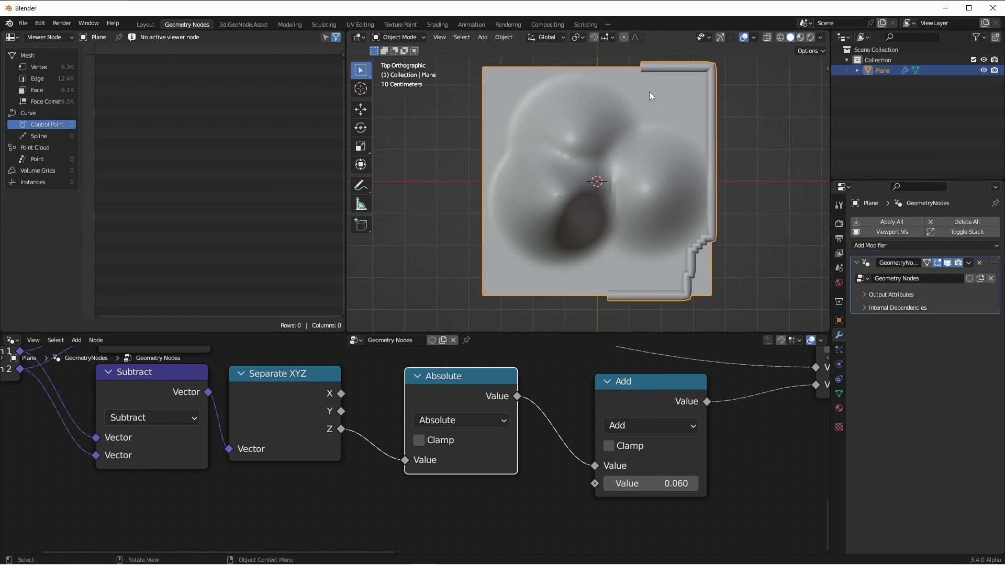
pyautogui.moveTo(649, 92); pyautogui.dragTo(724, 212, button='middle')
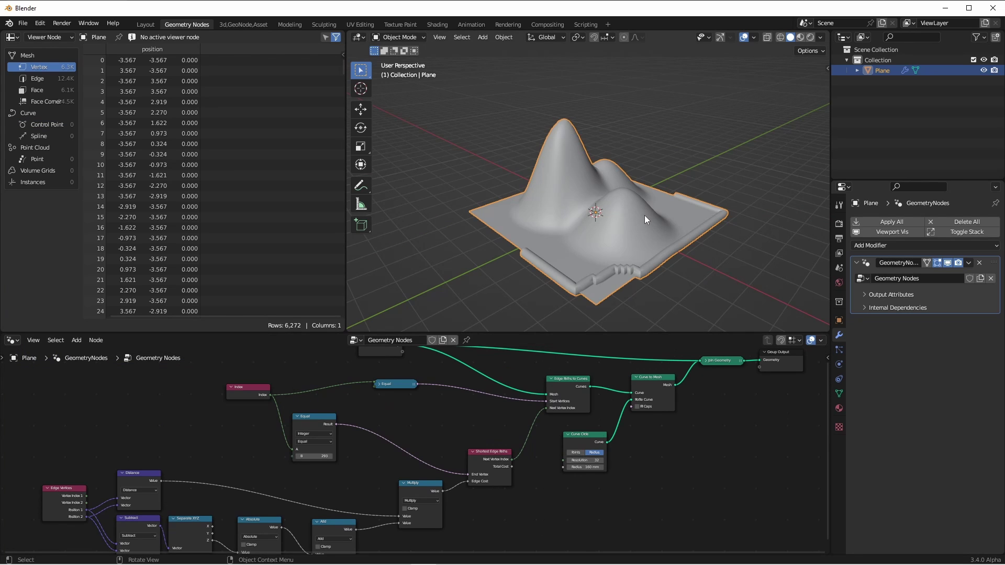
# Add a vertex group named Group in the plane's Object Data properties.
pyautogui.click(638, 216)
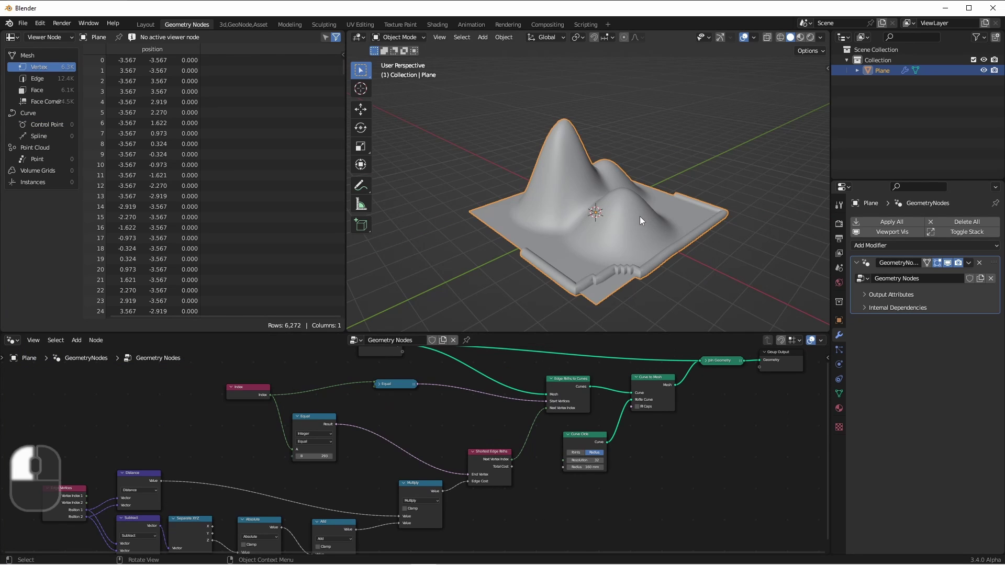
pyautogui.click(840, 394)
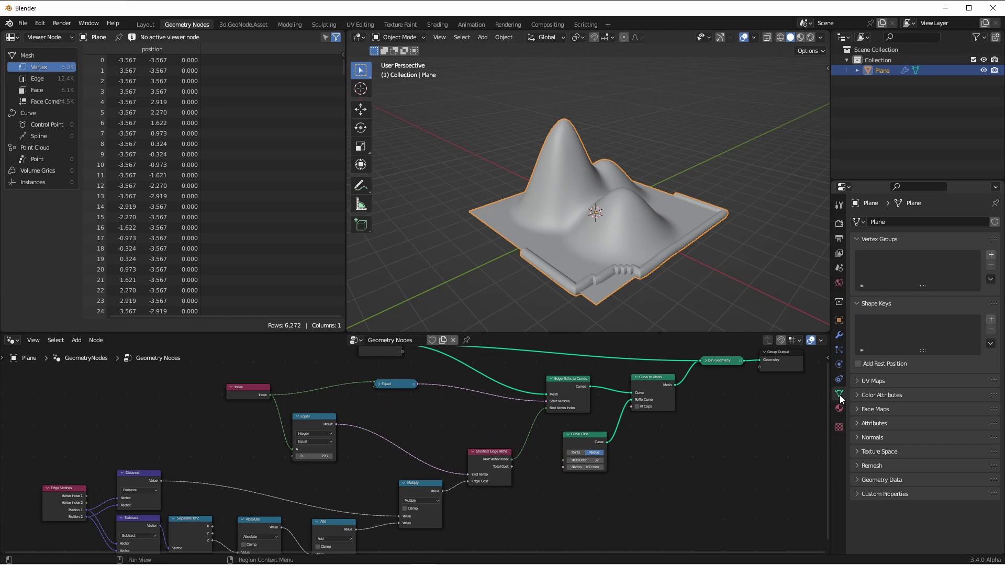
pyautogui.click(991, 254)
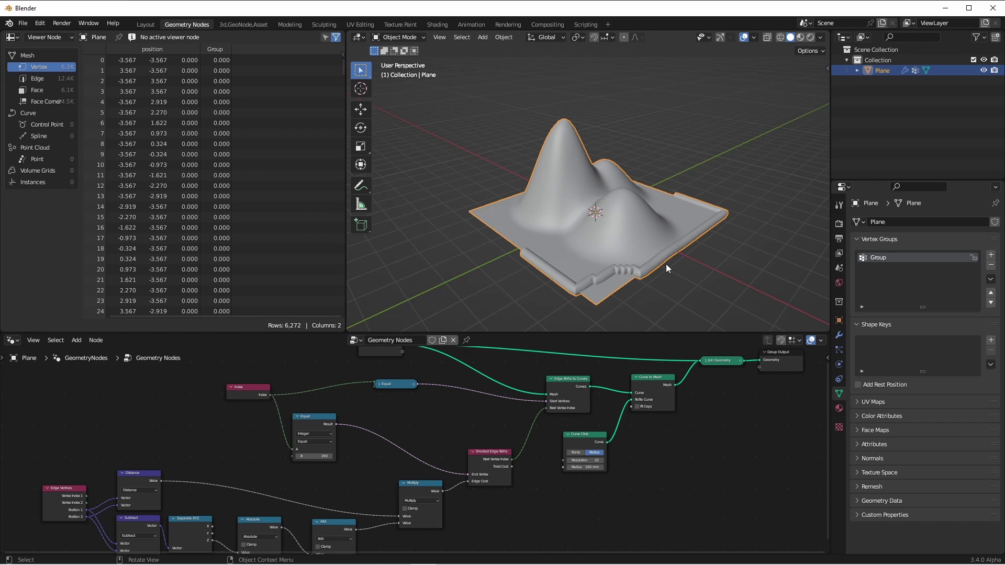
pyautogui.keyDown('shift'); pyautogui.moveTo(668, 263); pyautogui.dragTo(654, 236, button='middle'); pyautogui.keyUp('shift')
pyautogui.scroll(4, 655, 235)
# In Weight Paint, paint weight over the front-right slope, the peak and an S-shaped stroke.
pyautogui.hotkey('ctrl', 'Tab')
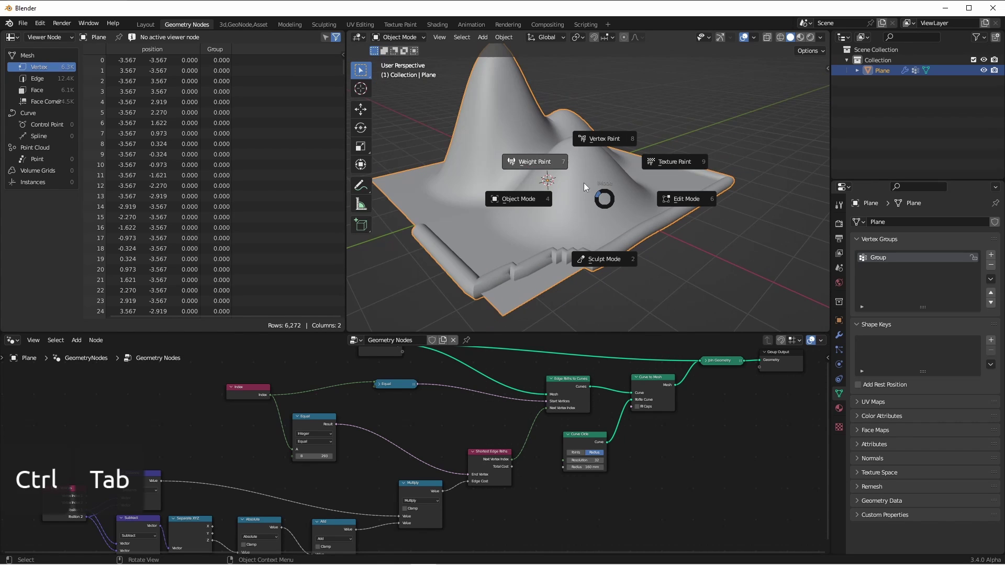
pyautogui.click(531, 162)
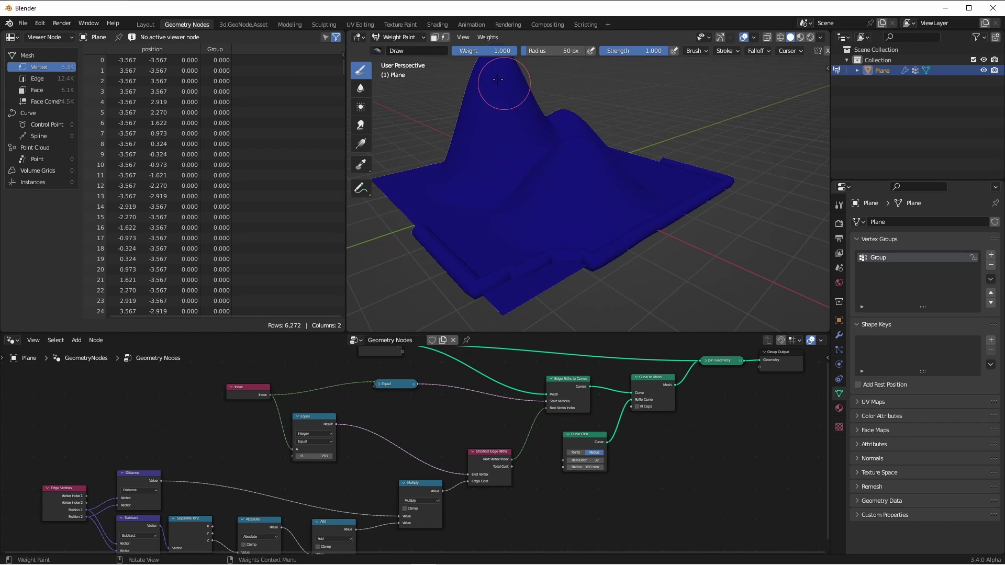
pyautogui.moveTo(650, 238)
pyautogui.mouseDown()
pyautogui.moveTo(609, 219)
pyautogui.moveTo(636, 222)
pyautogui.mouseUp()
pyautogui.click(429, 79)
pyautogui.moveTo(636, 222)
pyautogui.mouseDown(button='middle')
pyautogui.moveTo(430, 80)
pyautogui.moveTo(550, 280)
pyautogui.moveTo(523, 246)
pyautogui.mouseUp(button='middle')
pyautogui.moveTo(487, 173); pyautogui.dragTo(557, 242)
pyautogui.scroll(-3, 657, 253)
pyautogui.moveTo(656, 253)
pyautogui.mouseDown(button='middle')
pyautogui.moveTo(628, 220)
pyautogui.moveTo(564, 183)
pyautogui.mouseUp(button='middle')
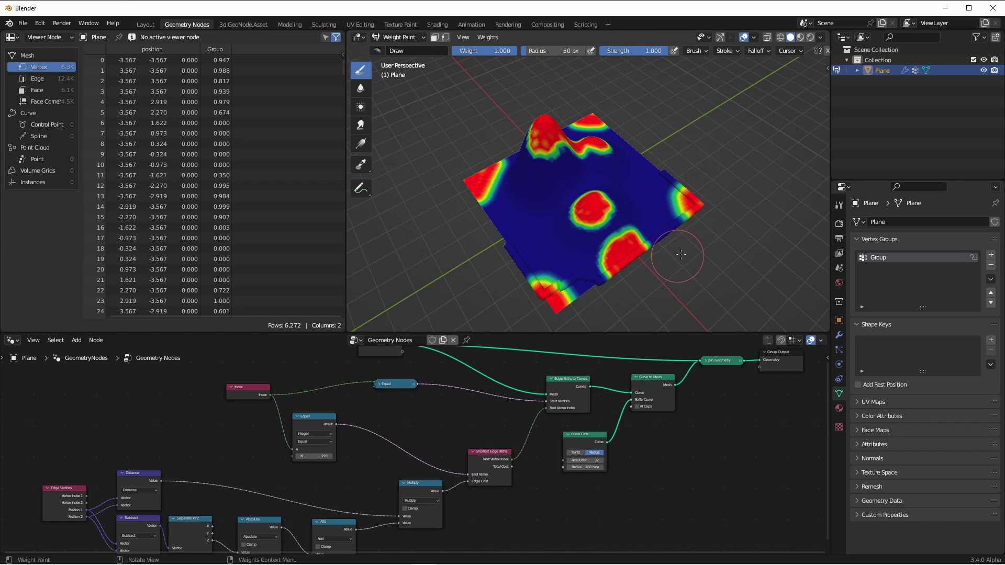
pyautogui.press('Tab')
pyautogui.press('Tab')
# Duplicate the Multiply node, feed it a new Group Input Value, and make it Multiply Add.
pyautogui.hotkey('ctrl', 'Tab')
pyautogui.click(367, 494)
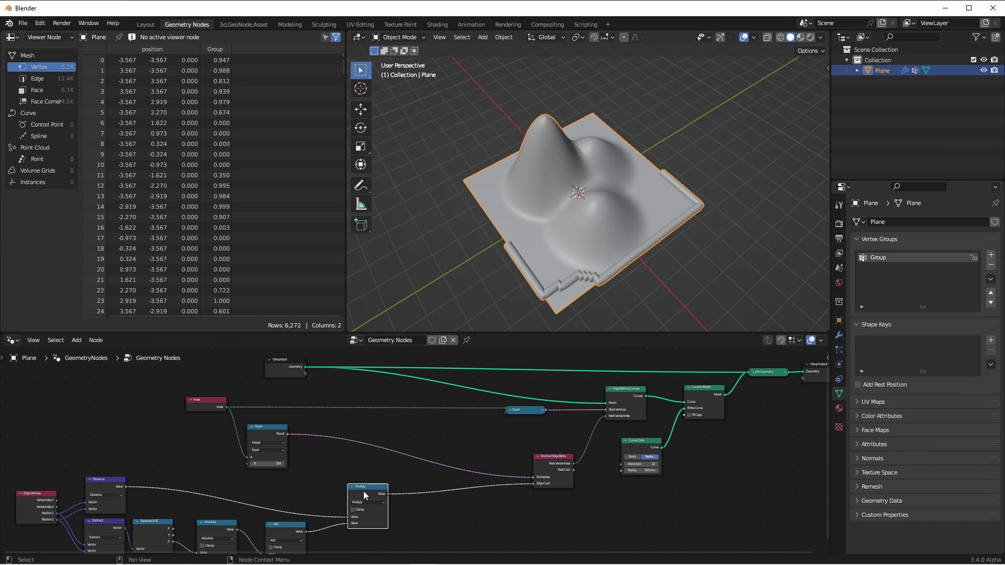
pyautogui.hotkey('shift', 'd')
pyautogui.click(472, 437)
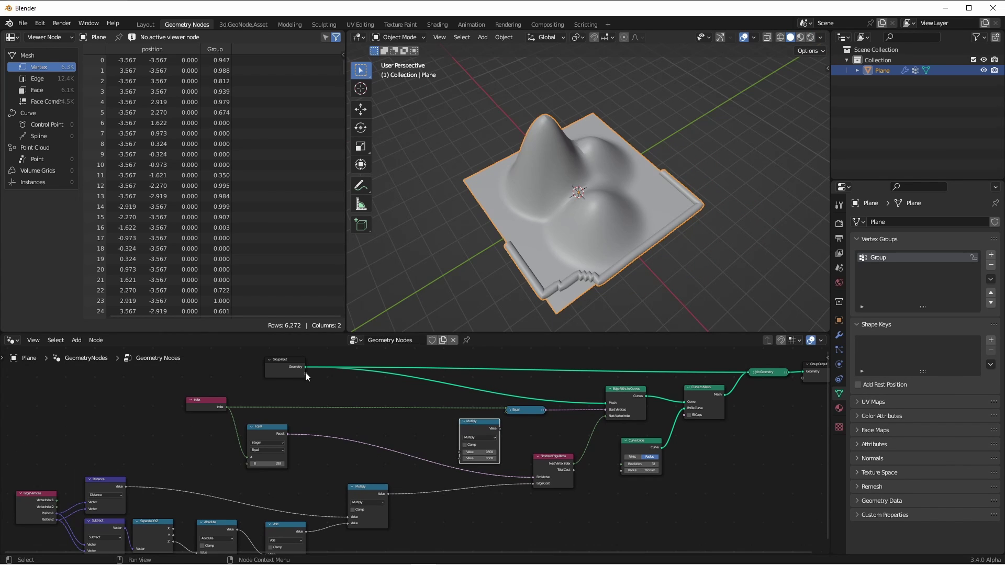
pyautogui.moveTo(306, 372); pyautogui.dragTo(459, 452)
pyautogui.scroll(1, 463, 453)
pyautogui.click(458, 438)
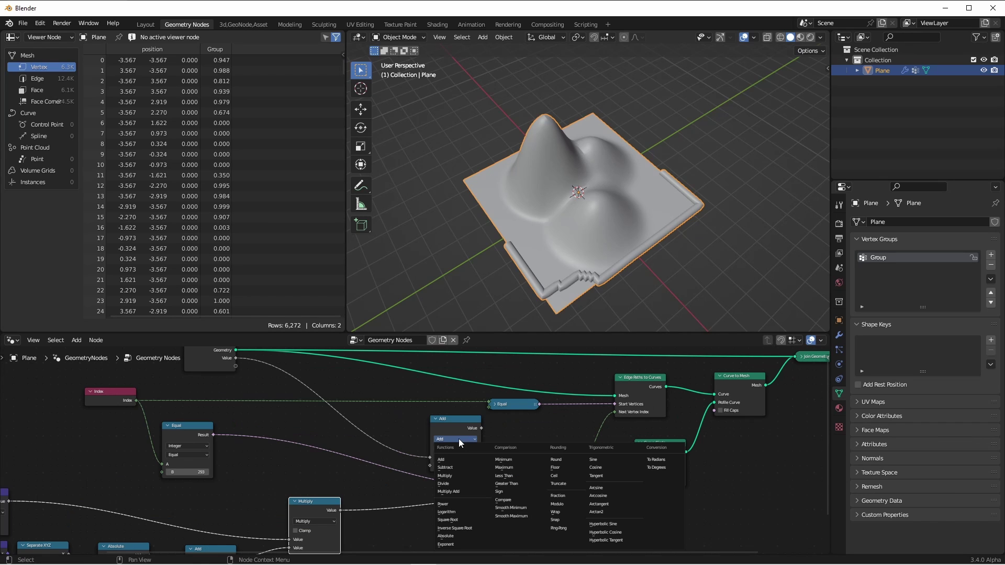
pyautogui.click(463, 490)
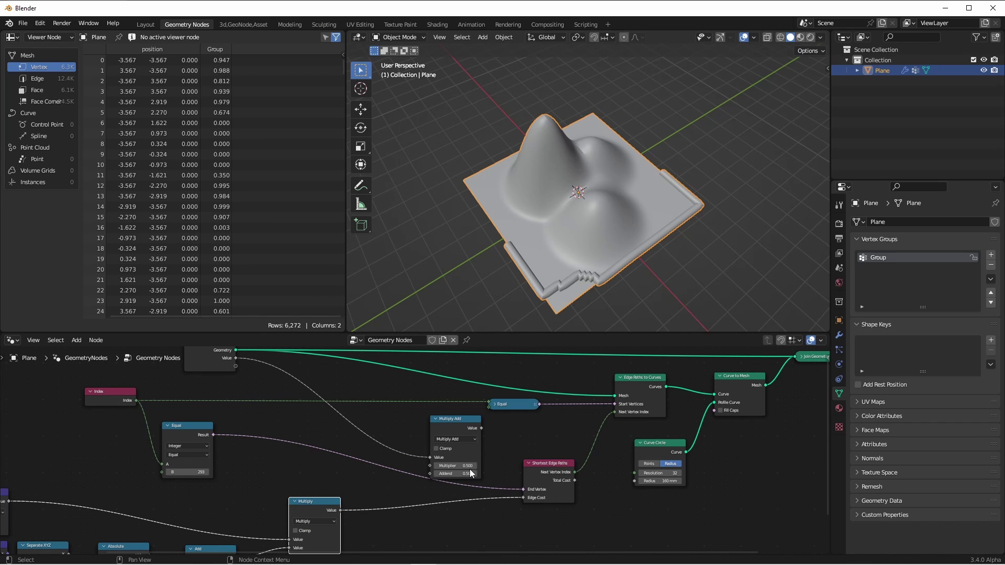
# Set the 50000 multiplier, plug the old cost into Addend, and route the result to Edge Cost.
pyautogui.click(469, 466)
pyautogui.moveTo(340, 510); pyautogui.dragTo(429, 474)
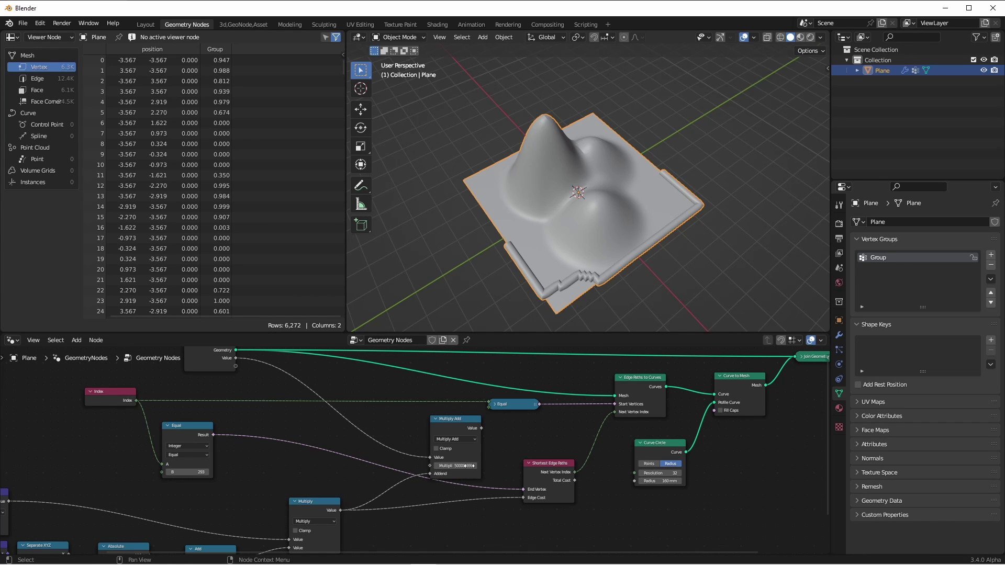
pyautogui.moveTo(481, 428); pyautogui.dragTo(522, 497)
# Set the modifier's Value input to the Group vertex group and orbit to inspect the new path.
pyautogui.moveTo(602, 235); pyautogui.dragTo(654, 225, button='middle')
pyautogui.click(839, 336)
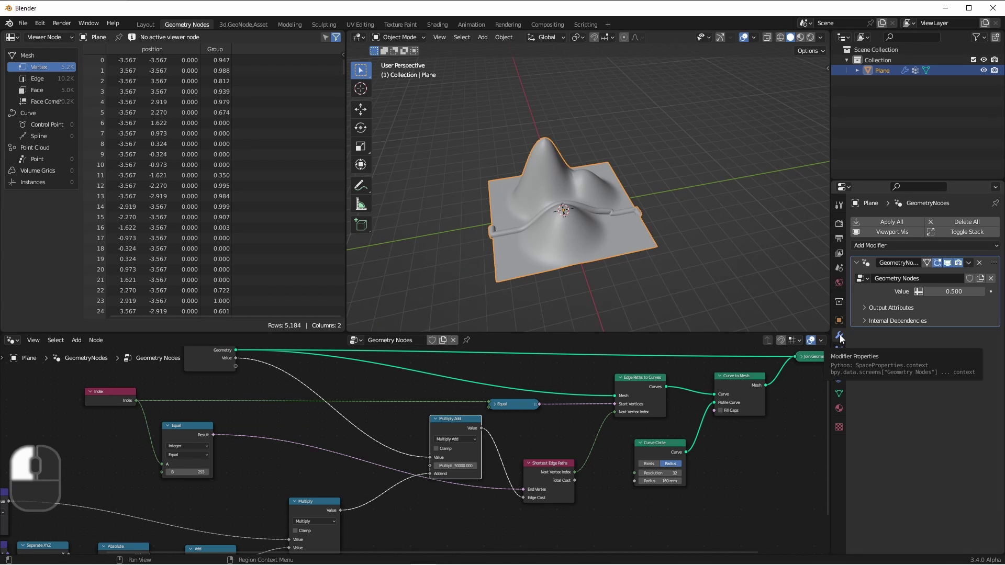
pyautogui.moveTo(921, 291); pyautogui.dragTo(891, 291)
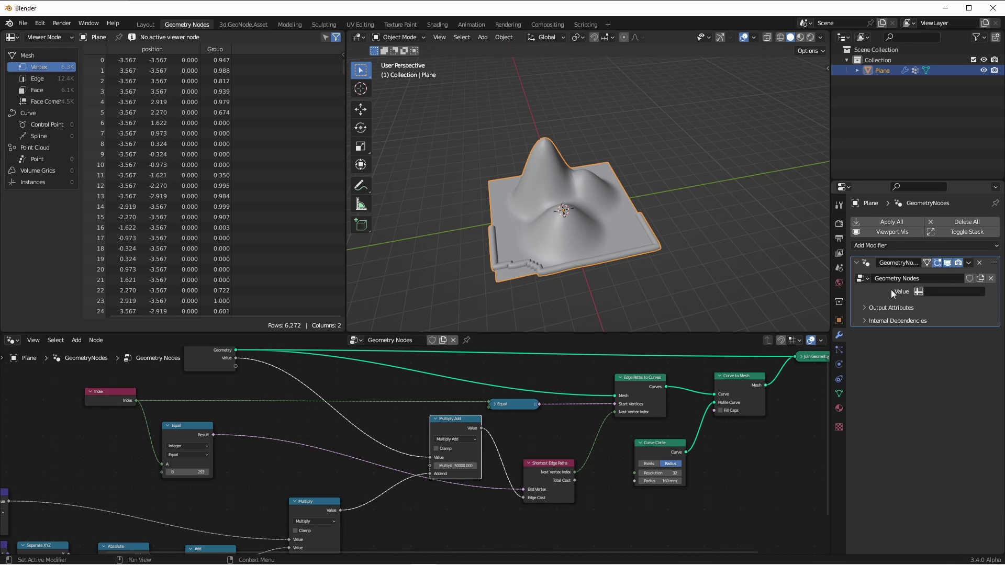
pyautogui.click(938, 292)
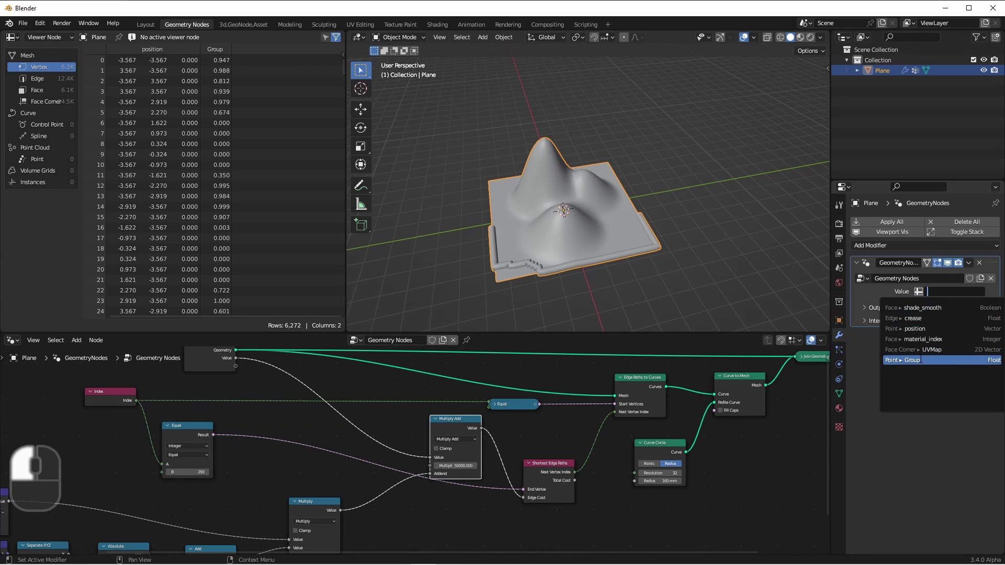
pyautogui.click(918, 360)
pyautogui.moveTo(620, 269); pyautogui.dragTo(701, 260, button='middle')
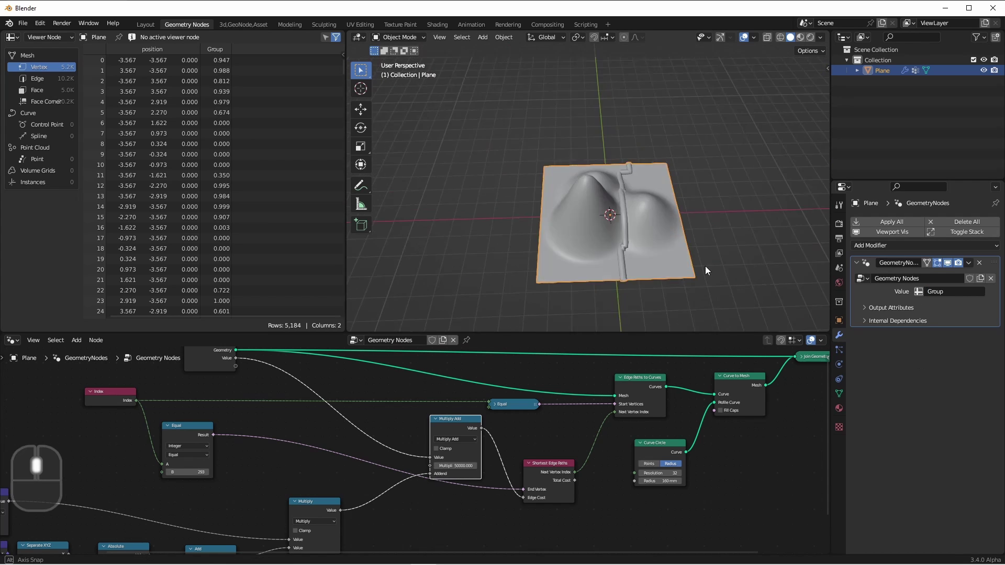
pyautogui.scroll(3, 429, 225)
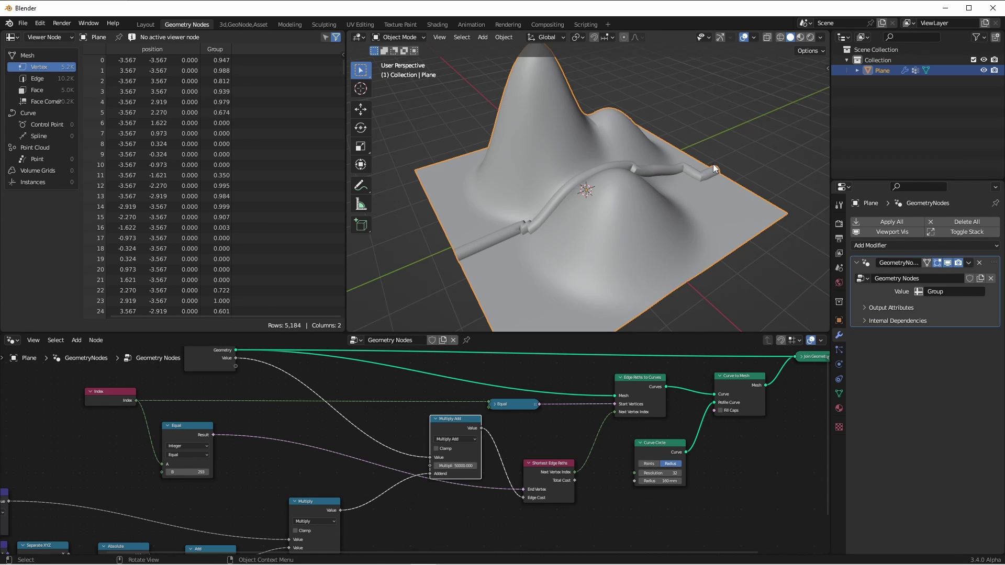
pyautogui.moveTo(713, 164); pyautogui.dragTo(637, 206, button='middle')
# Enter Weight Paint and paint heavy weight on the central hill and the right hill.
pyautogui.hotkey('ctrl', 'Tab')
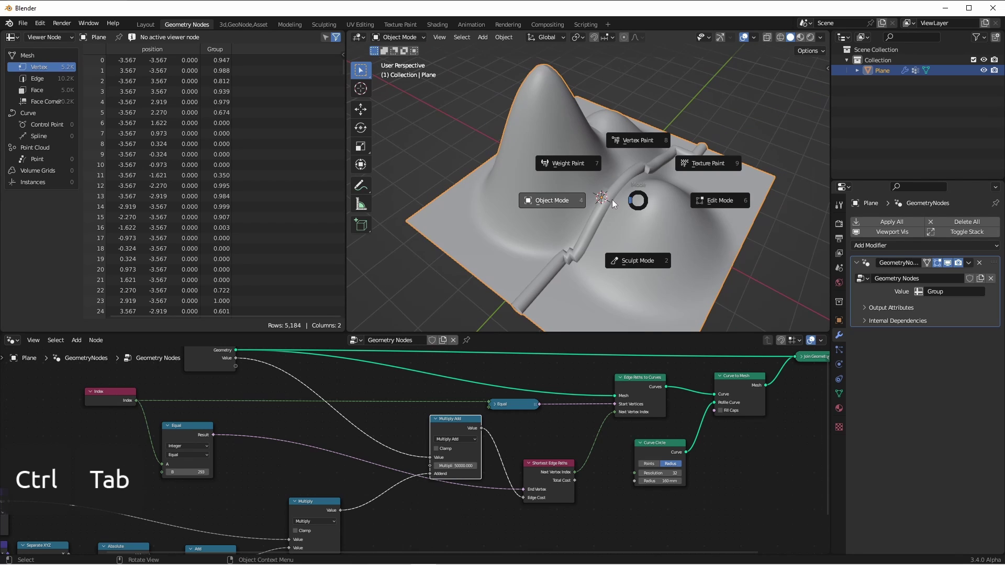
pyautogui.click(616, 188)
pyautogui.moveTo(616, 188)
pyautogui.mouseDown()
pyautogui.moveTo(633, 198)
pyautogui.moveTo(604, 186)
pyautogui.mouseUp()
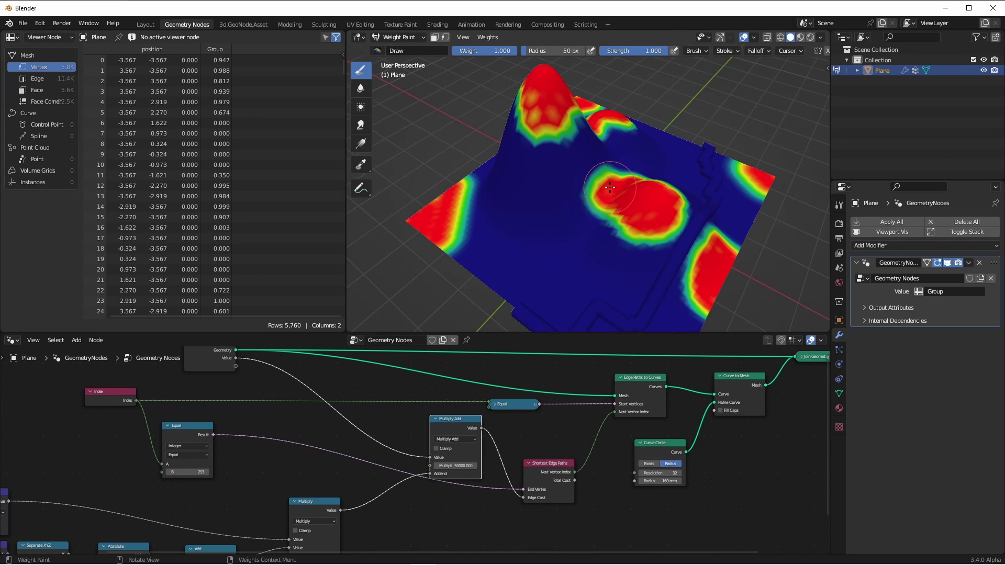
pyautogui.moveTo(602, 291)
pyautogui.mouseDown(button='middle')
pyautogui.moveTo(640, 253)
pyautogui.moveTo(612, 236)
pyautogui.mouseUp(button='middle')
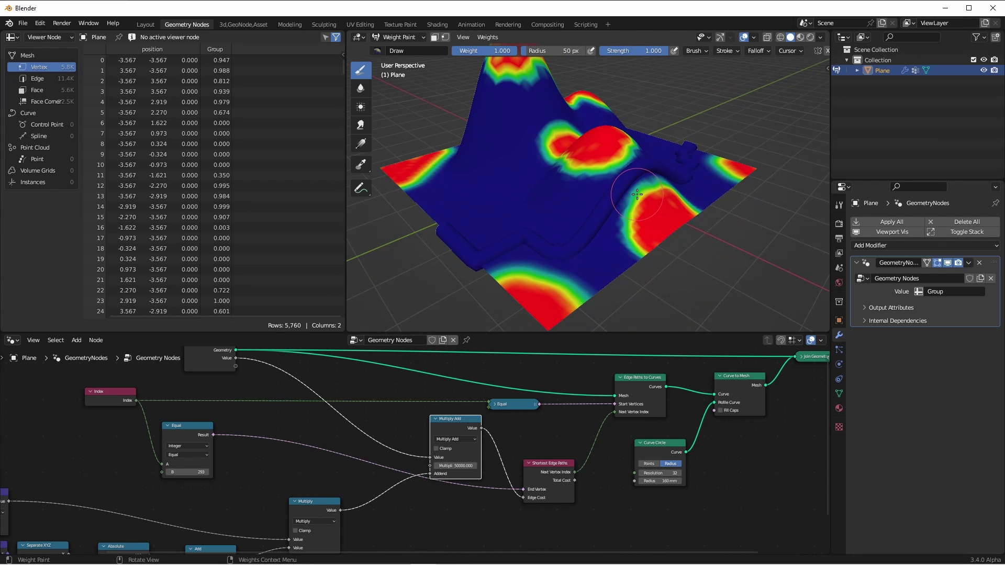
pyautogui.moveTo(657, 181); pyautogui.dragTo(620, 180)
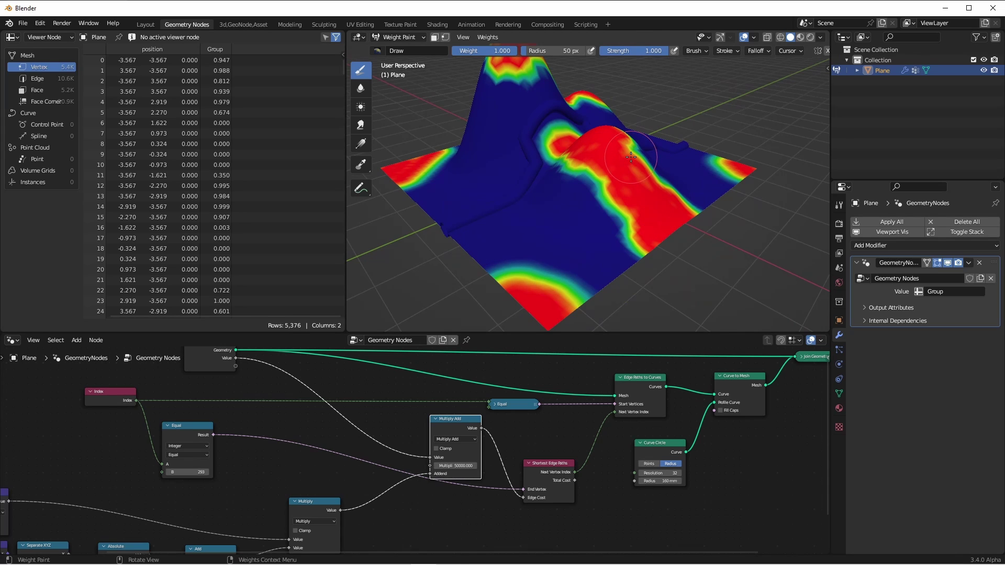
# Paint red weight over the ridge plus a curved stroke from the lower-right corner.
pyautogui.moveTo(630, 157)
pyautogui.mouseDown(button='middle')
pyautogui.moveTo(539, 162)
pyautogui.moveTo(523, 131)
pyautogui.mouseUp(button='middle')
pyautogui.moveTo(524, 131); pyautogui.dragTo(553, 155)
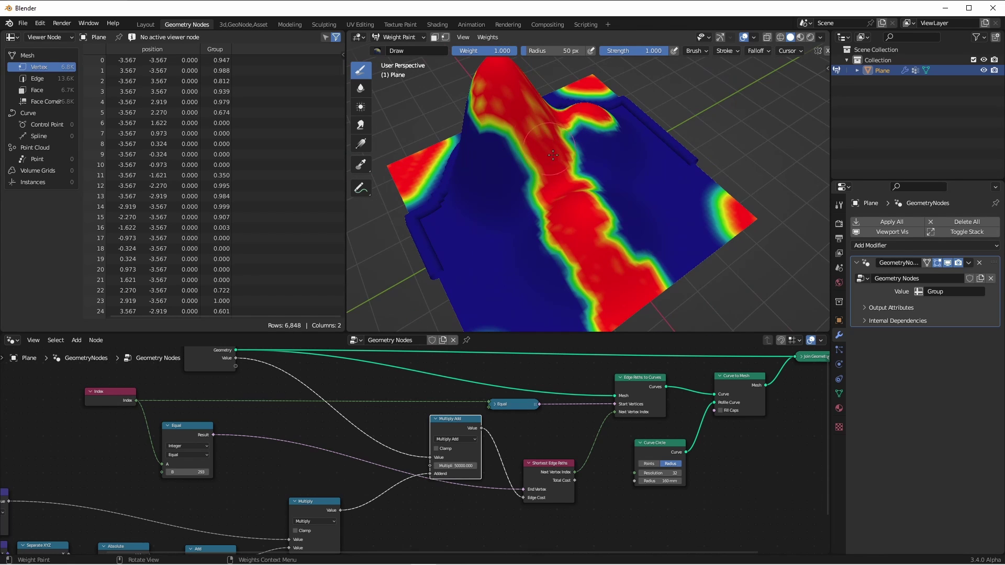
pyautogui.moveTo(553, 155)
pyautogui.mouseDown(button='middle')
pyautogui.moveTo(598, 126)
pyautogui.moveTo(620, 195)
pyautogui.mouseUp(button='middle')
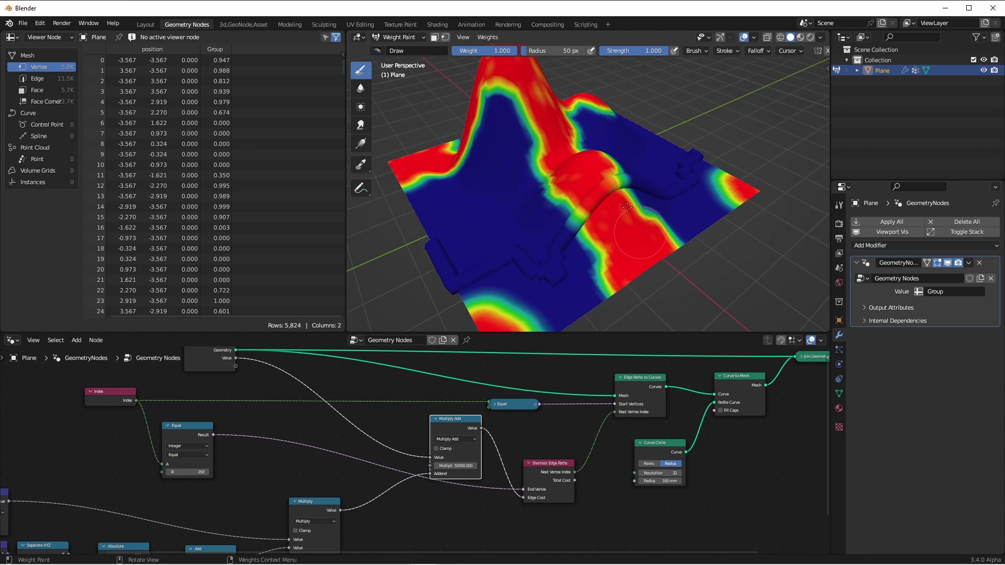
pyautogui.moveTo(620, 195); pyautogui.dragTo(606, 179)
pyautogui.moveTo(617, 204); pyautogui.dragTo(606, 218)
pyautogui.moveTo(603, 221); pyautogui.dragTo(675, 225, button='middle')
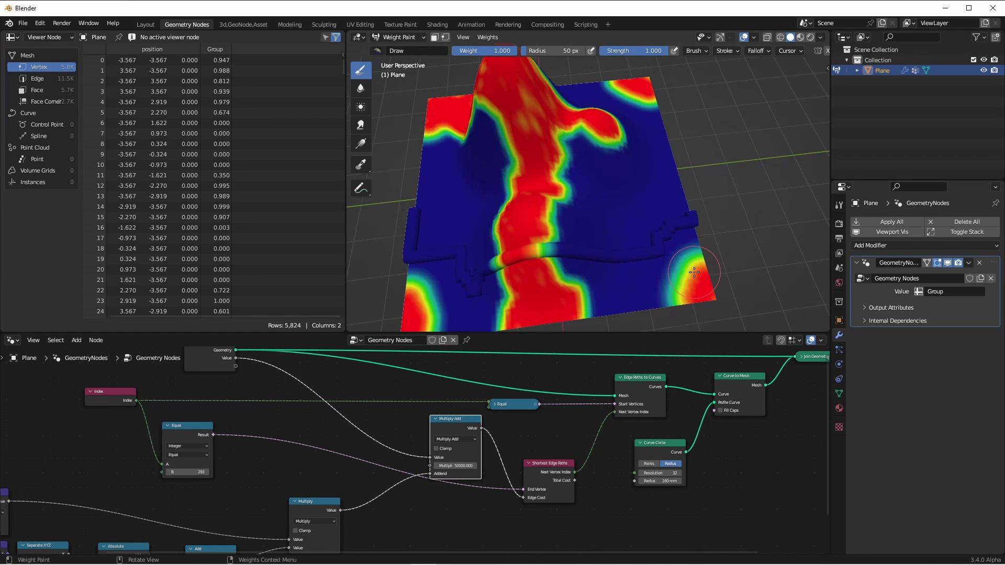
pyautogui.moveTo(690, 273)
pyautogui.mouseDown()
pyautogui.moveTo(670, 246)
pyautogui.moveTo(555, 168)
pyautogui.mouseUp()
pyautogui.moveTo(555, 168); pyautogui.dragTo(591, 262, button='middle')
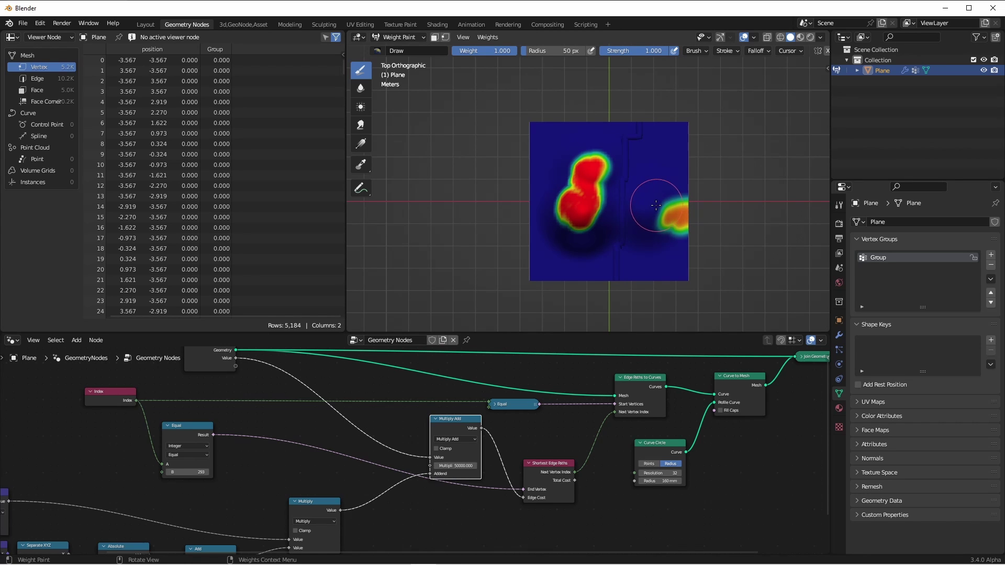
# Paint weight blobs on the plane's right side, top-right corner and along its edges.
pyautogui.moveTo(656, 205); pyautogui.dragTo(675, 210)
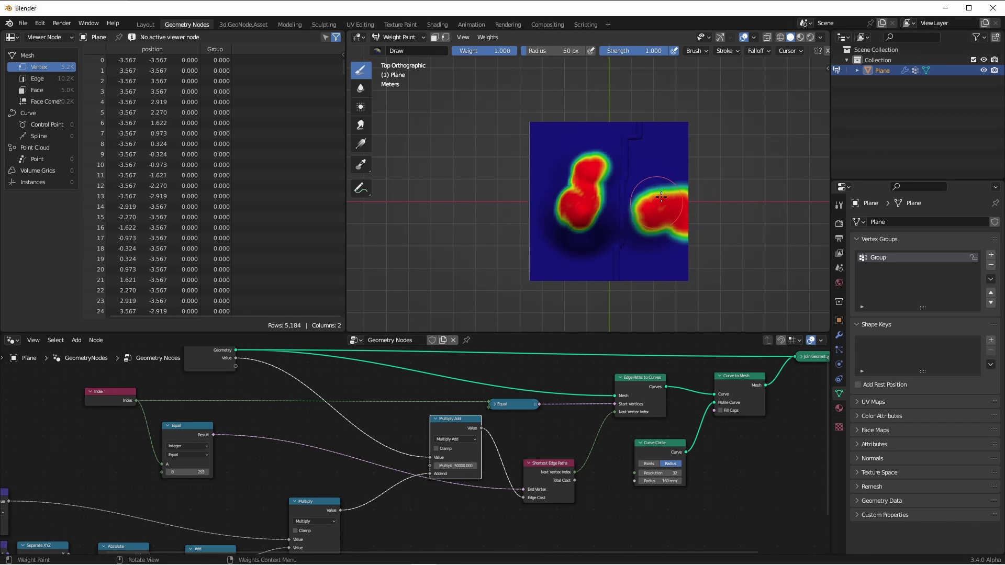
pyautogui.moveTo(673, 105); pyautogui.dragTo(681, 151)
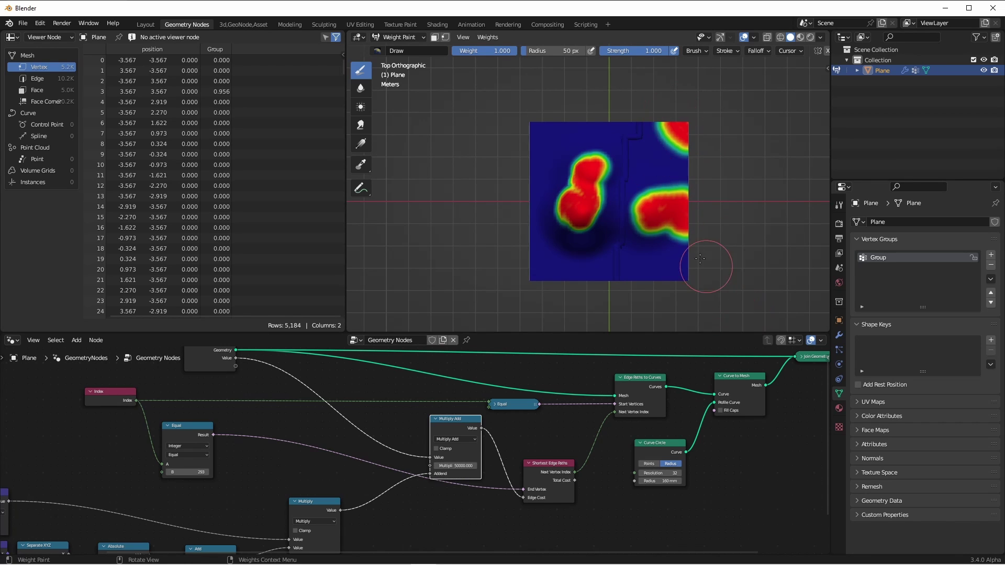
pyautogui.moveTo(700, 259); pyautogui.dragTo(539, 124)
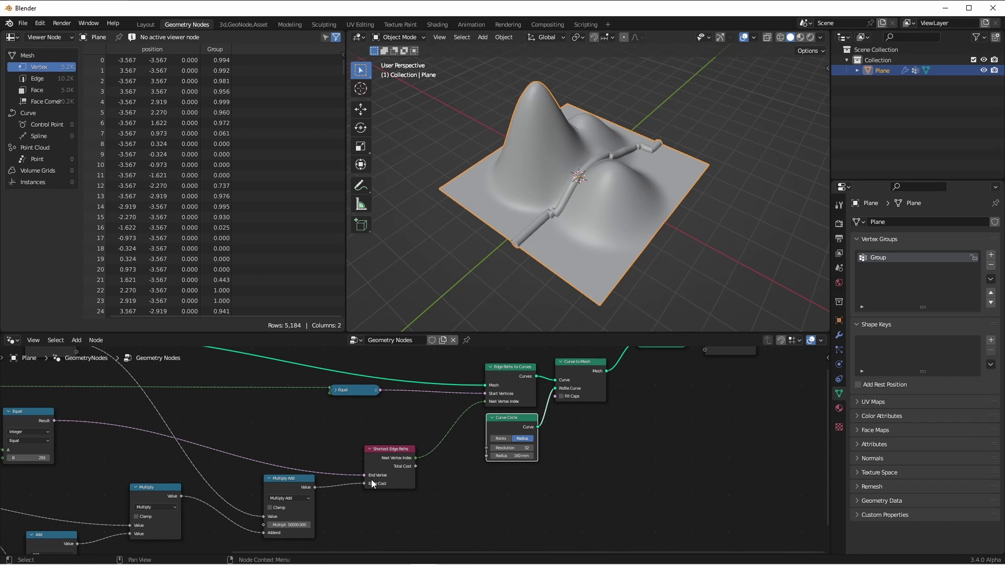
# Connect Shortest Edge Paths' Total Cost to a new Group Output socket.
pyautogui.scroll(4, 372, 476)
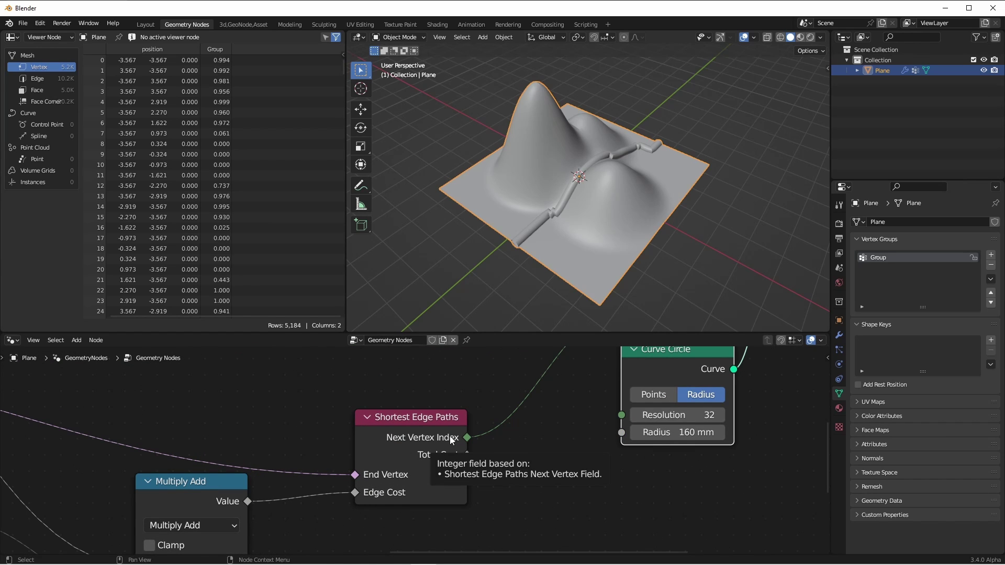
pyautogui.scroll(-2, 471, 442)
pyautogui.scroll(-3, 417, 494)
pyautogui.moveTo(416, 495); pyautogui.dragTo(684, 468)
pyautogui.scroll(2, 785, 413)
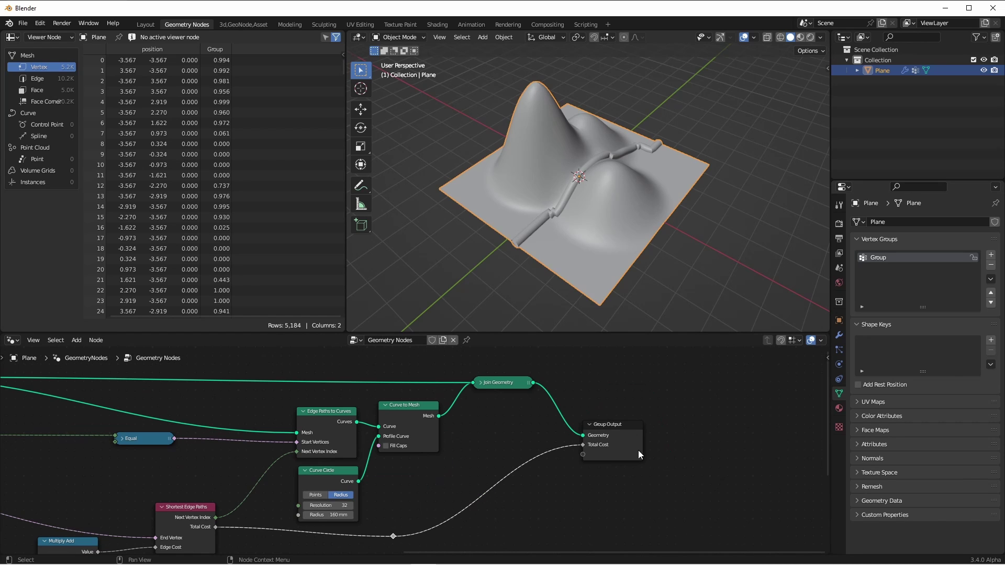
# Name the Total Cost output attribute 'cost' in the modifier panel.
pyautogui.click(839, 335)
pyautogui.click(950, 323)
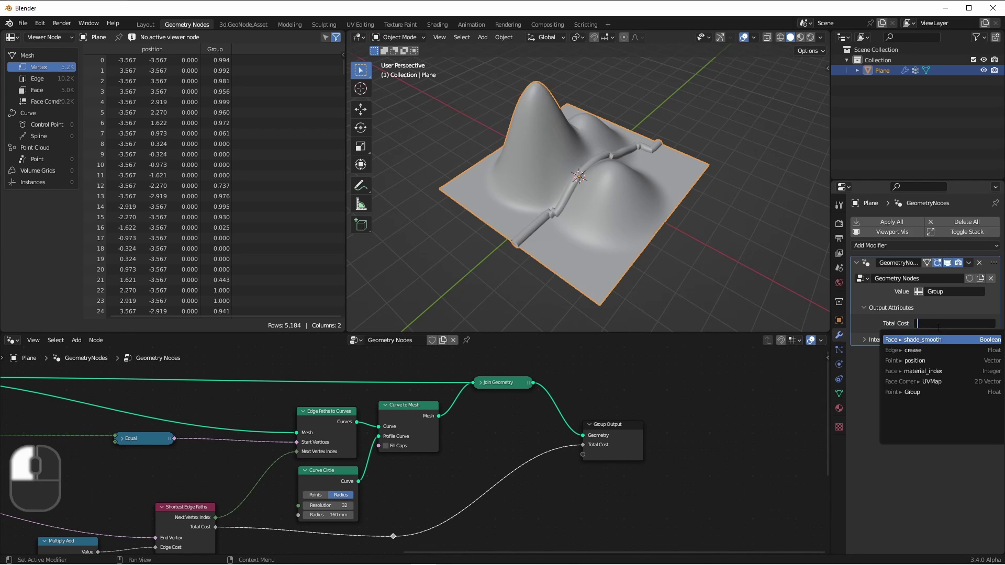
pyautogui.write('cost')
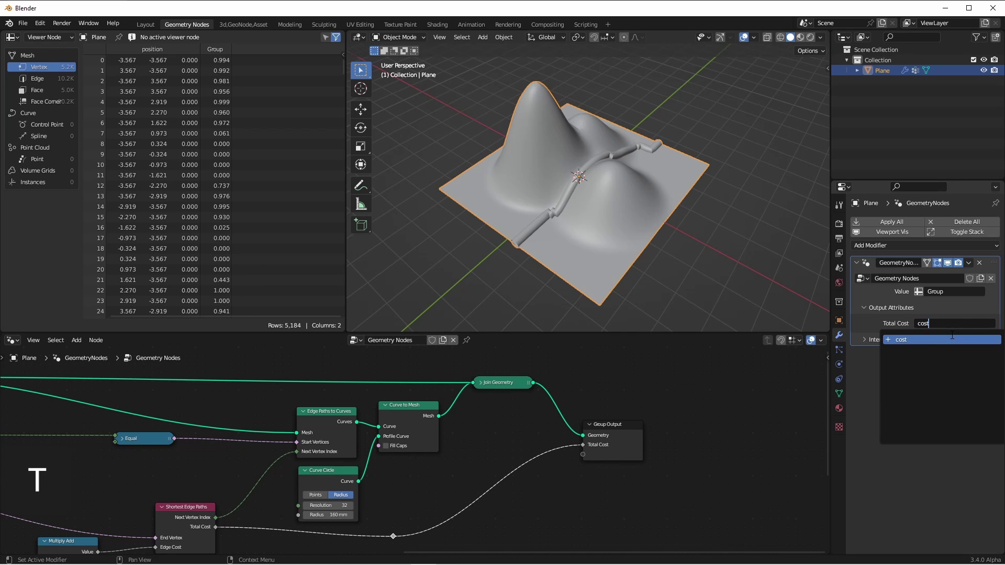
pyautogui.click(952, 339)
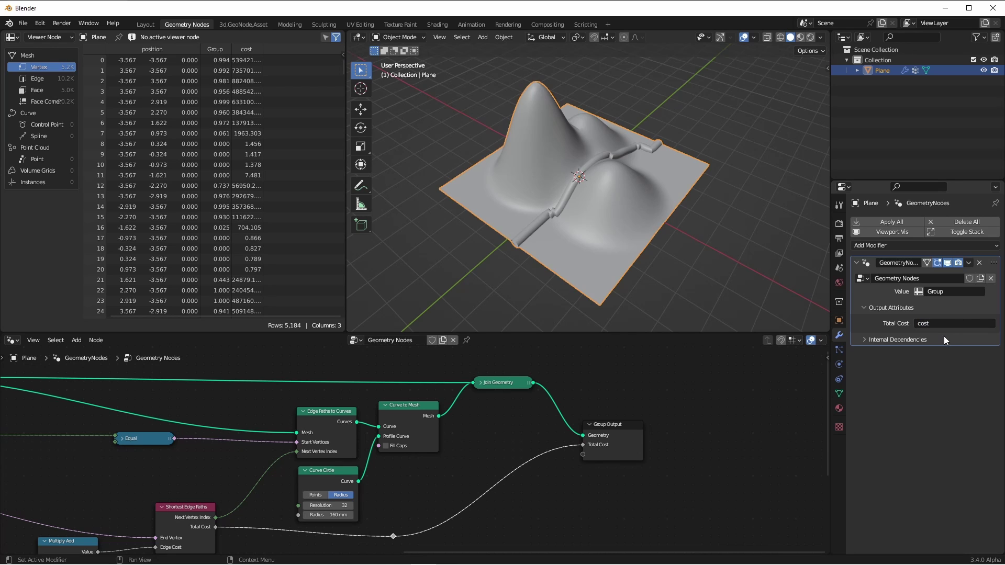
# In the Shading workspace, create a new material for the plane.
pyautogui.click(442, 23)
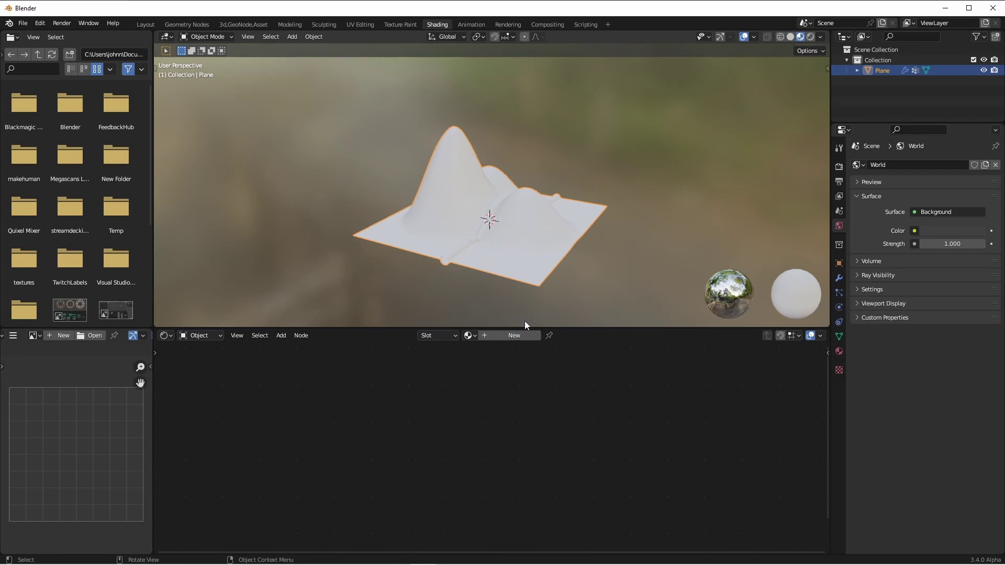
pyautogui.click(527, 337)
pyautogui.keyDown('shift'); pyautogui.moveTo(611, 393); pyautogui.dragTo(630, 455, button='middle'); pyautogui.keyUp('shift')
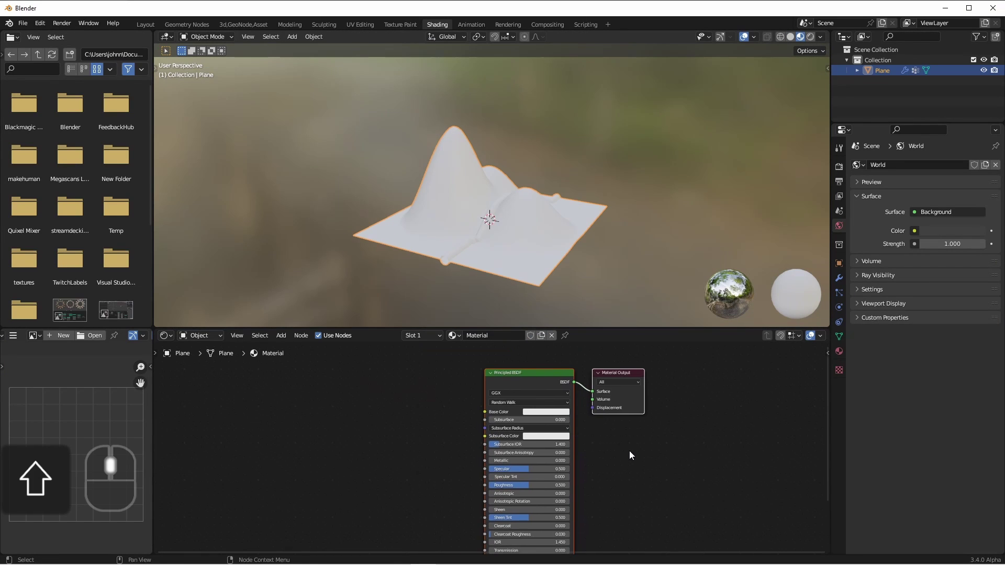
pyautogui.scroll(1, 430, 423)
# Add an Attribute node named 'cost' and link its Color to Base Color.
pyautogui.hotkey('shift', 'a')
pyautogui.click(438, 237)
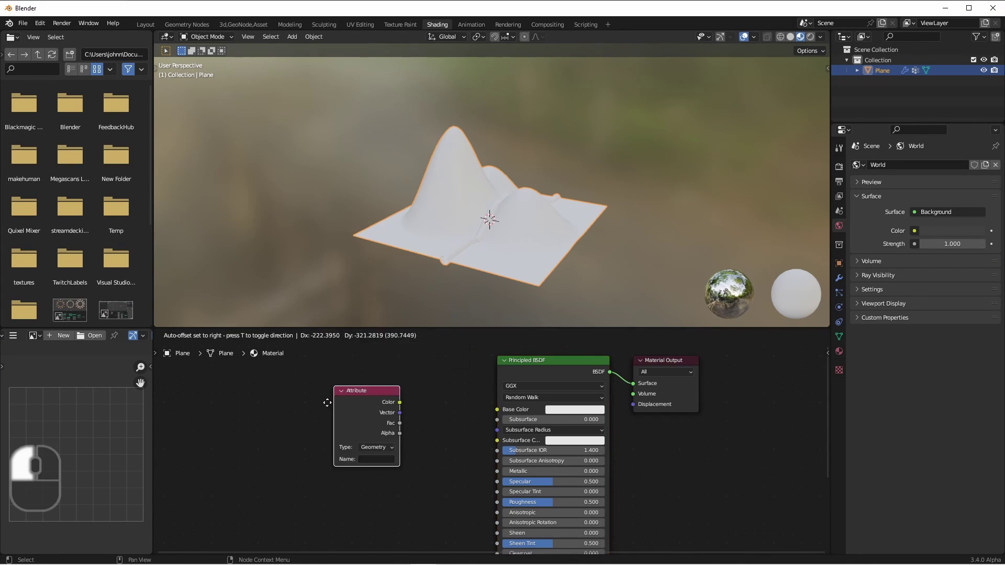
pyautogui.click(333, 386)
pyautogui.click(380, 447)
pyautogui.write('cost')
pyautogui.press('Return')
pyautogui.moveTo(379, 377)
pyautogui.mouseDown()
pyautogui.moveTo(256, 394)
pyautogui.moveTo(399, 414)
pyautogui.moveTo(497, 409)
pyautogui.mouseUp()
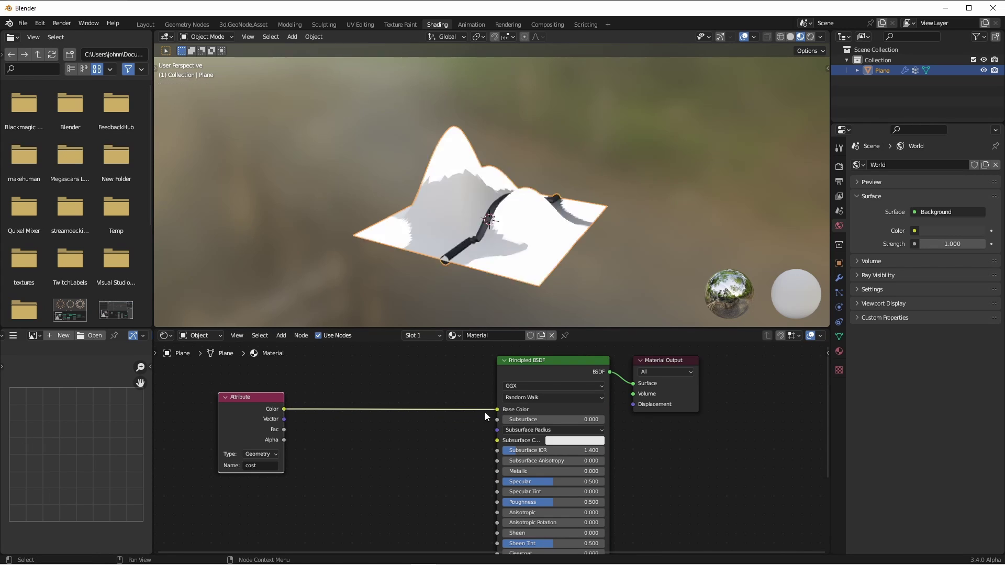
pyautogui.moveTo(487, 236); pyautogui.dragTo(488, 182, button='middle')
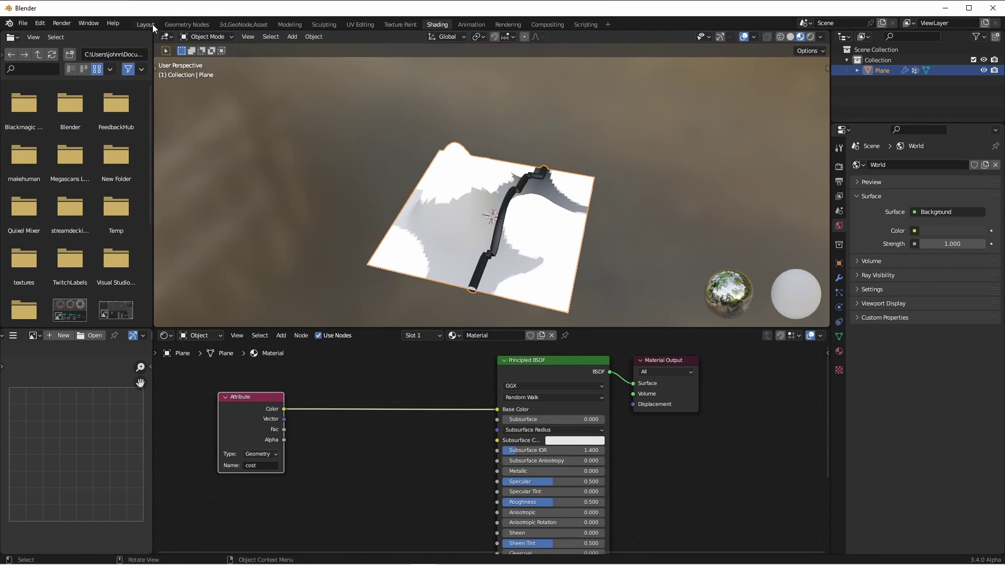
# Preview Shortest Edge Paths with a Viewer node to list per-vertex Total Cost in the spreadsheet.
pyautogui.click(194, 25)
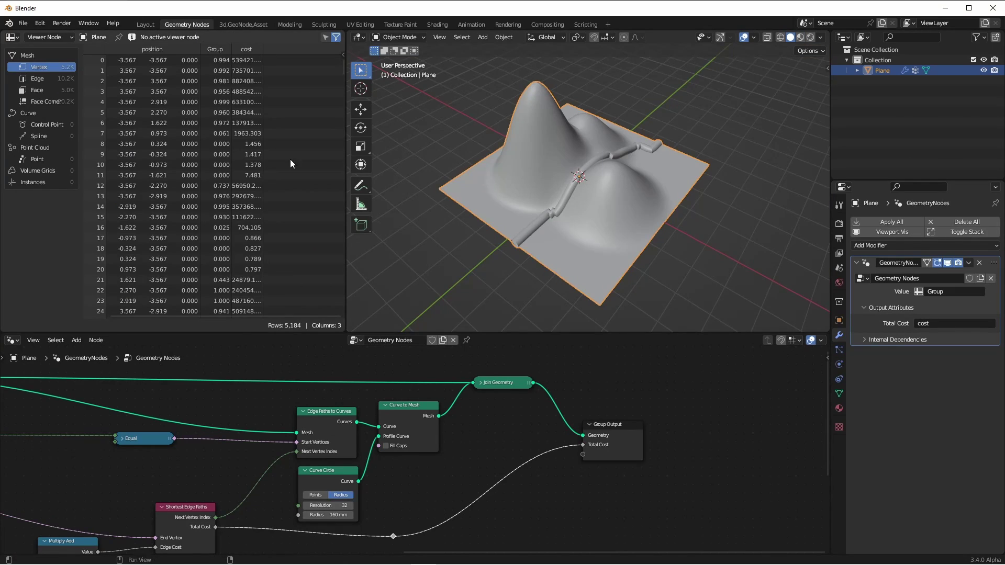
pyautogui.keyDown('shift'); pyautogui.scroll(-1, 143, 372); pyautogui.keyUp('shift')
pyautogui.keyDown('ctrl'); pyautogui.hscroll(-3, 143, 372); pyautogui.keyUp('ctrl')
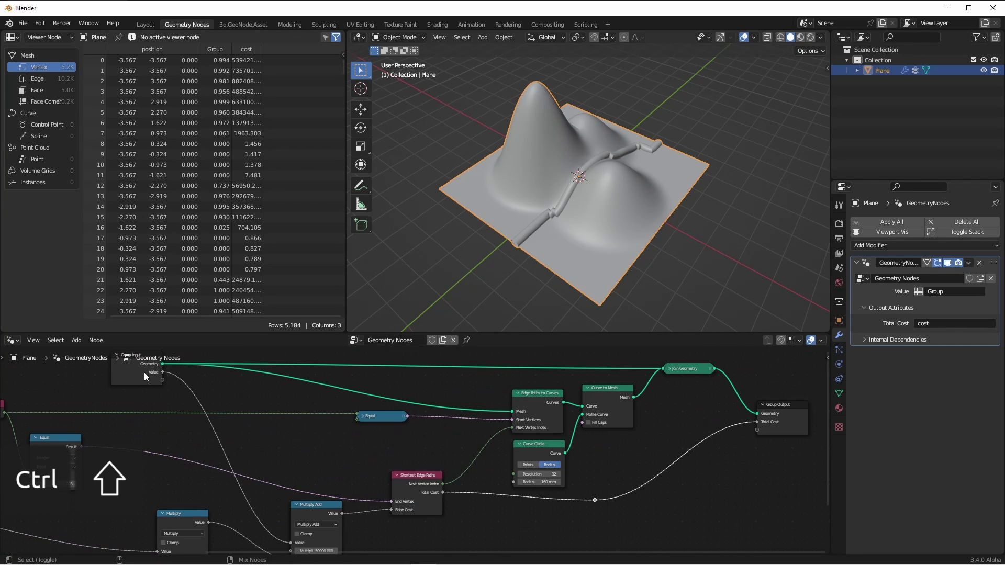
pyautogui.keyDown('ctrl'); pyautogui.keyDown('shift'); pyautogui.click(143, 372); pyautogui.keyUp('shift'); pyautogui.keyUp('ctrl')
pyautogui.keyDown('ctrl'); pyautogui.keyDown('shift'); pyautogui.click(405, 476); pyautogui.keyUp('shift'); pyautogui.keyUp('ctrl')
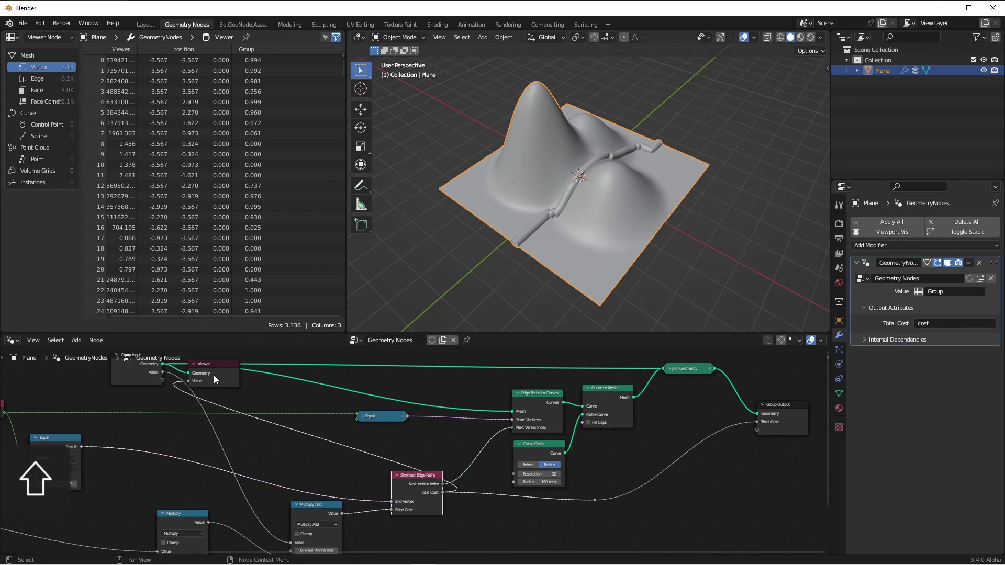
pyautogui.moveTo(219, 375); pyautogui.dragTo(700, 502)
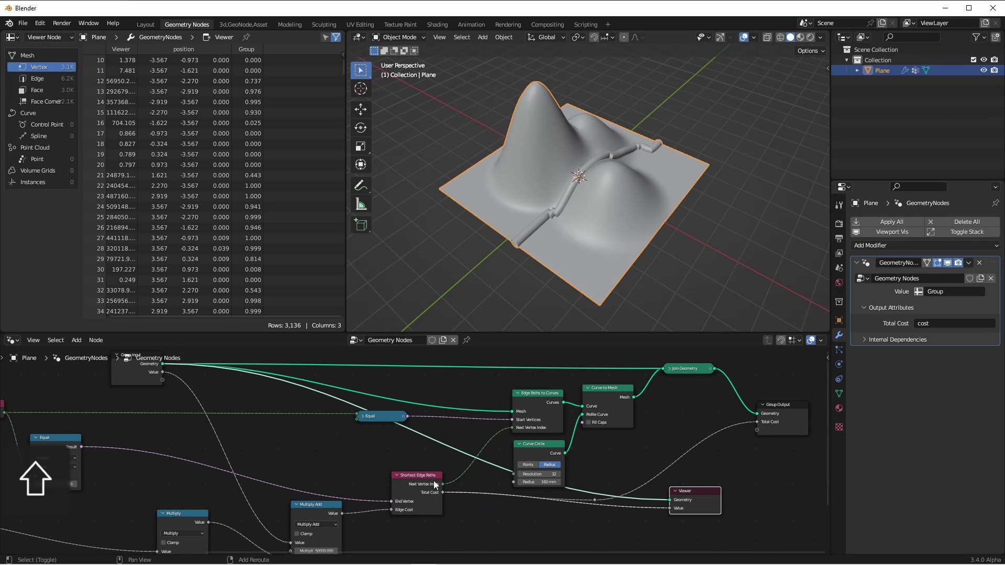
pyautogui.keyDown('shift'); pyautogui.scroll(-1, 524, 466); pyautogui.keyUp('shift')
pyautogui.keyDown('ctrl'); pyautogui.hscroll(-2, 543, 434); pyautogui.keyUp('ctrl')
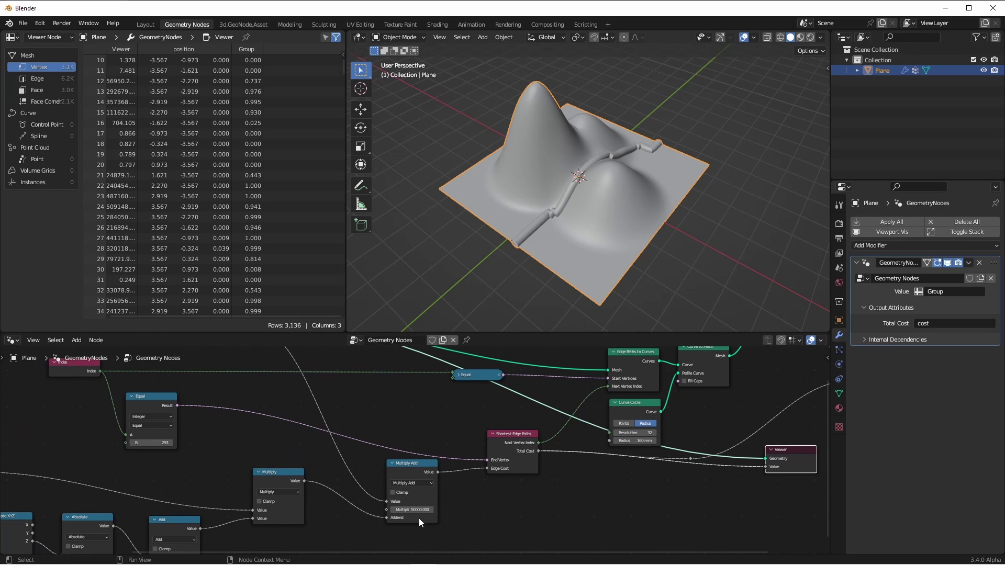
pyautogui.scroll(-10, 127, 222)
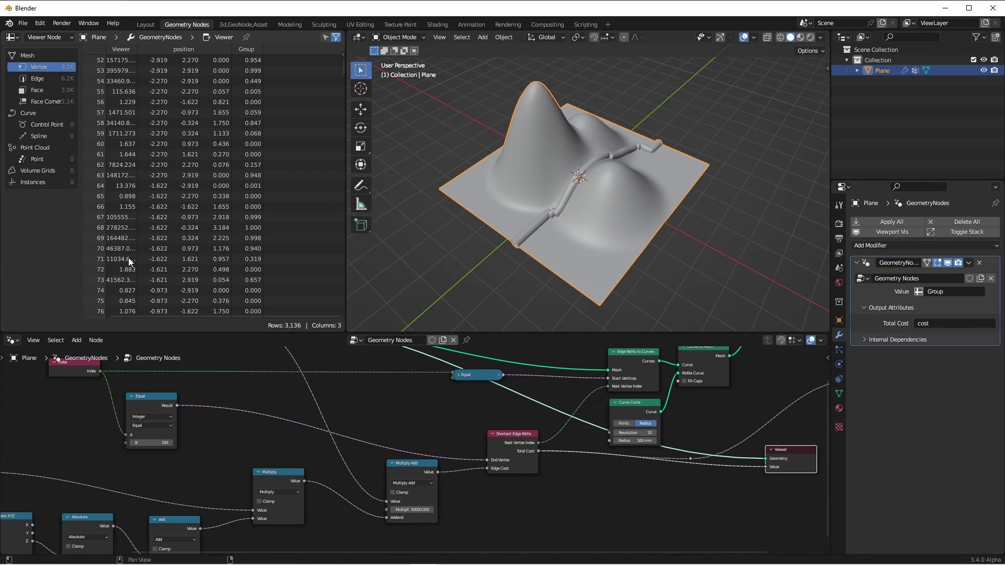
# Insert a Map Range node between the cost Color and Base Color.
pyautogui.click(435, 24)
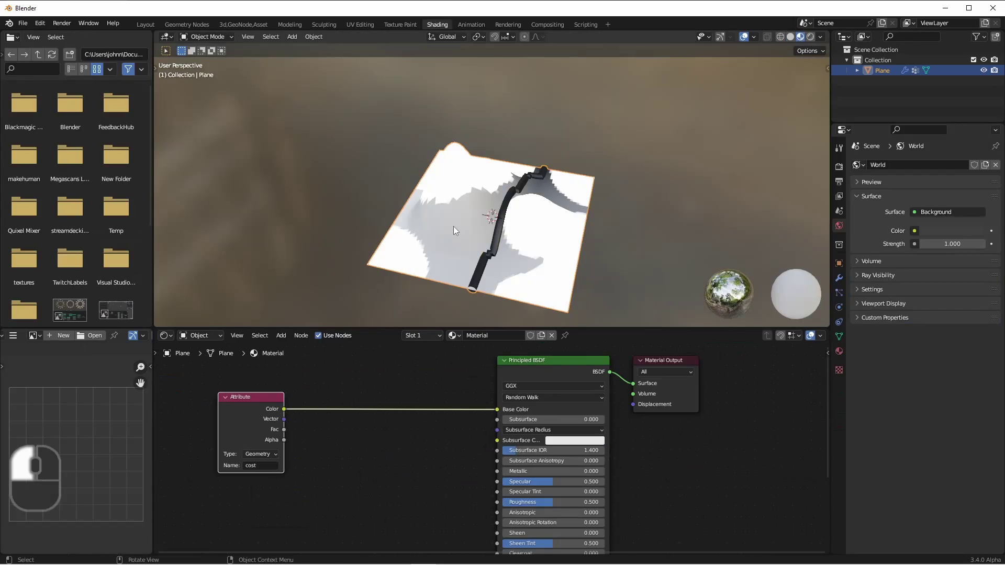
pyautogui.hotkey('shift', 'a')
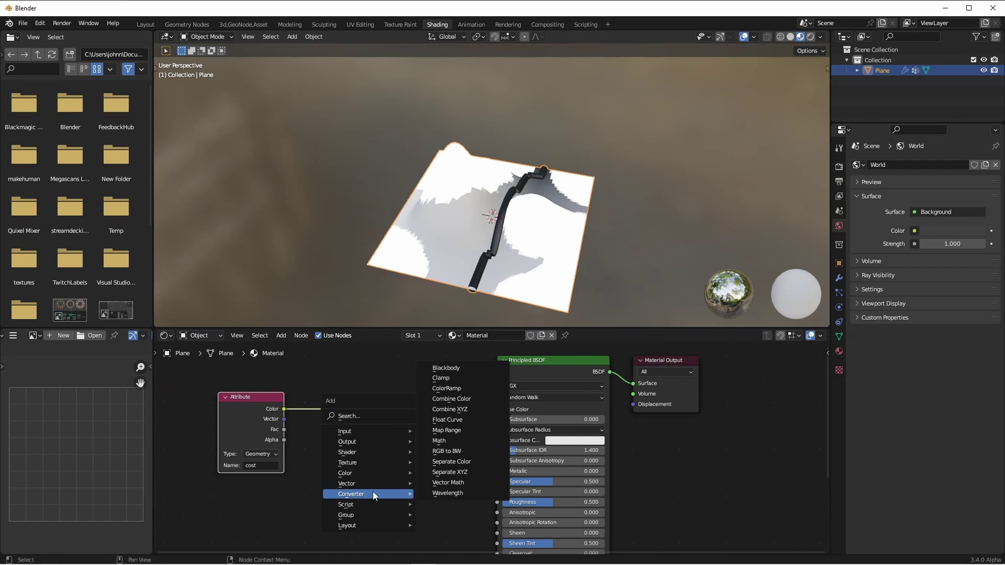
pyautogui.click(447, 431)
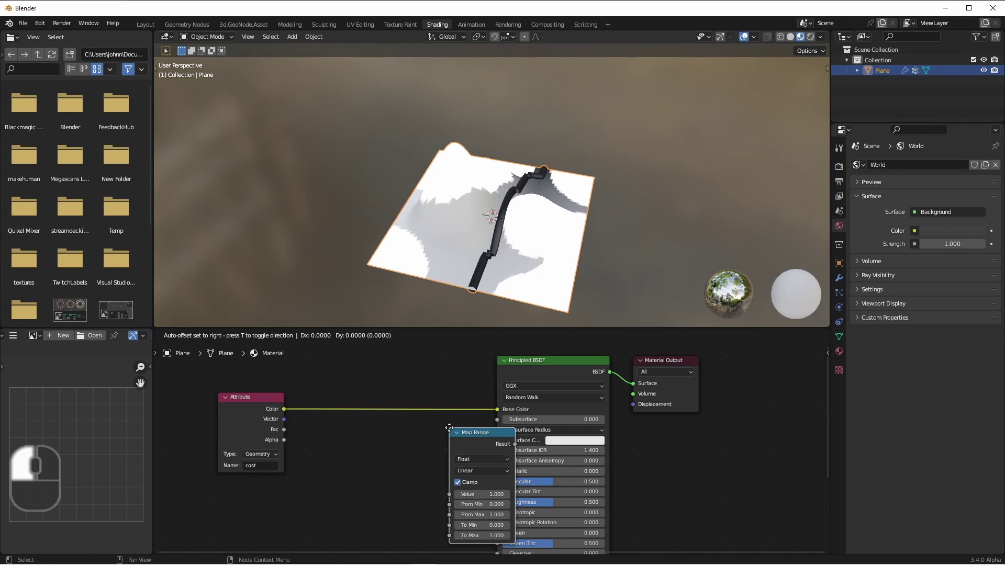
pyautogui.click(342, 379)
pyautogui.scroll(2, 361, 457)
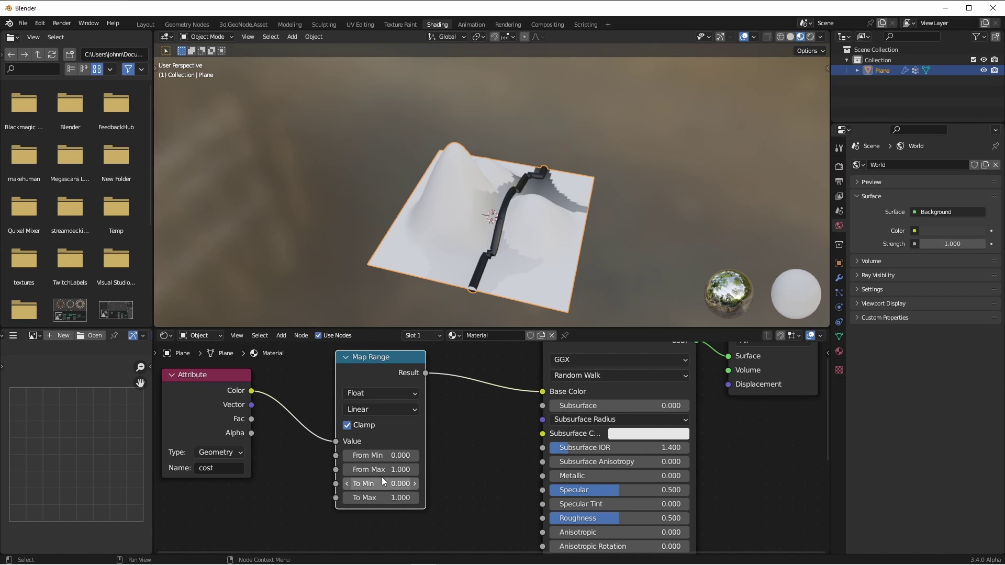
# Set the Map Range From Max to 50000 and inspect the re-shaded terrain.
pyautogui.press('shift')
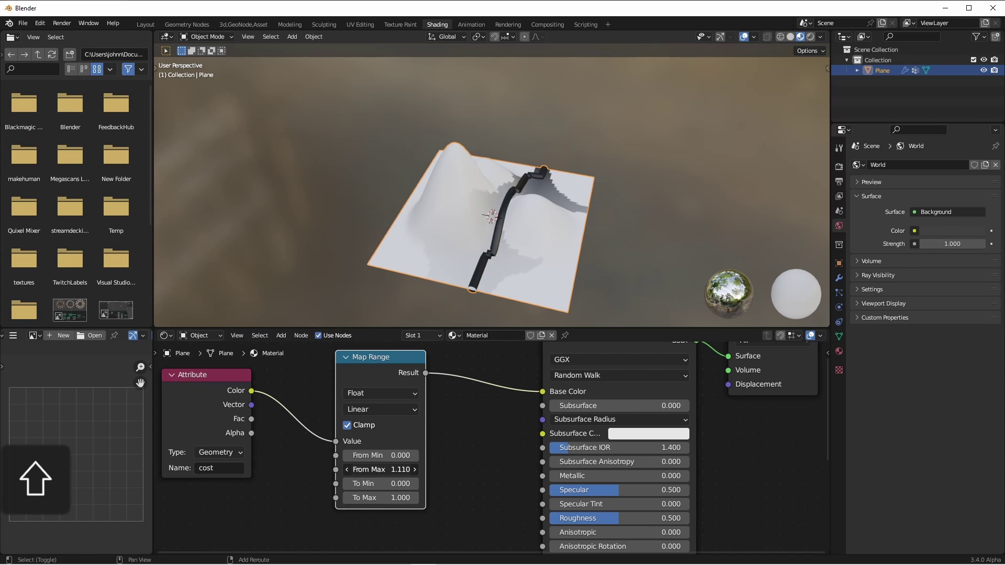
pyautogui.keyDown('shift'); pyautogui.moveTo(365, 470); pyautogui.dragTo(379, 467); pyautogui.keyUp('shift')
pyautogui.click(379, 466)
pyautogui.write('500')
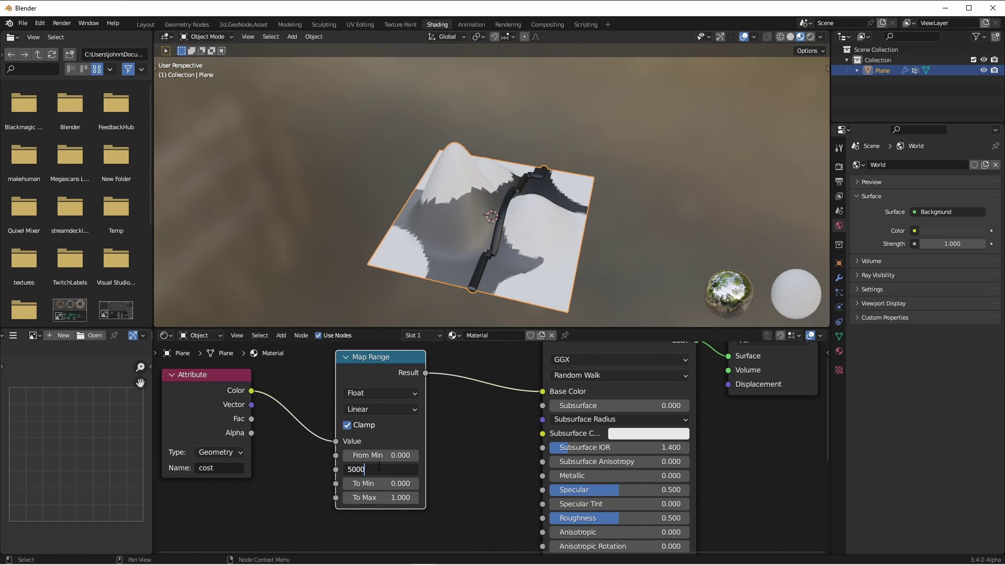
pyautogui.write('0')
pyautogui.press('Return')
pyautogui.moveTo(604, 184)
pyautogui.mouseDown(button='middle')
pyautogui.moveTo(382, 200)
pyautogui.moveTo(573, 227)
pyautogui.moveTo(546, 209)
pyautogui.moveTo(539, 228)
pyautogui.mouseUp(button='middle')
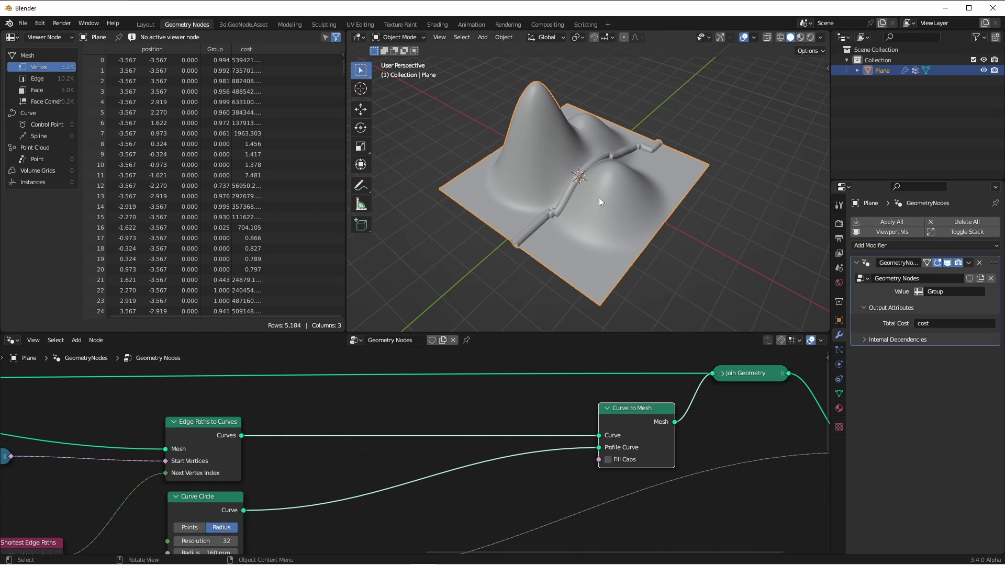
# Add a Resample Curve node before the tube mesh with Count 26.
pyautogui.hotkey('shift', 'a')
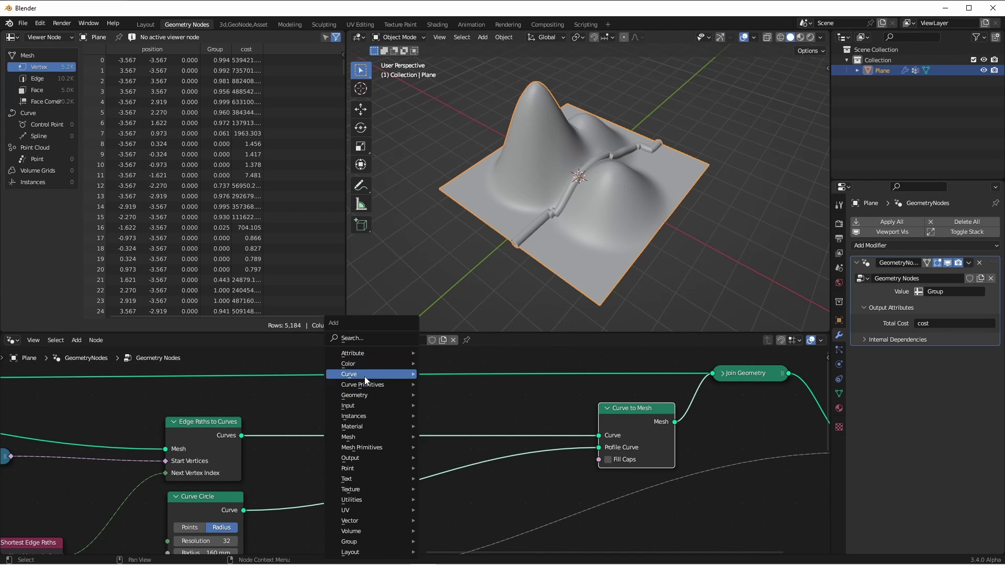
pyautogui.moveTo(369, 374)
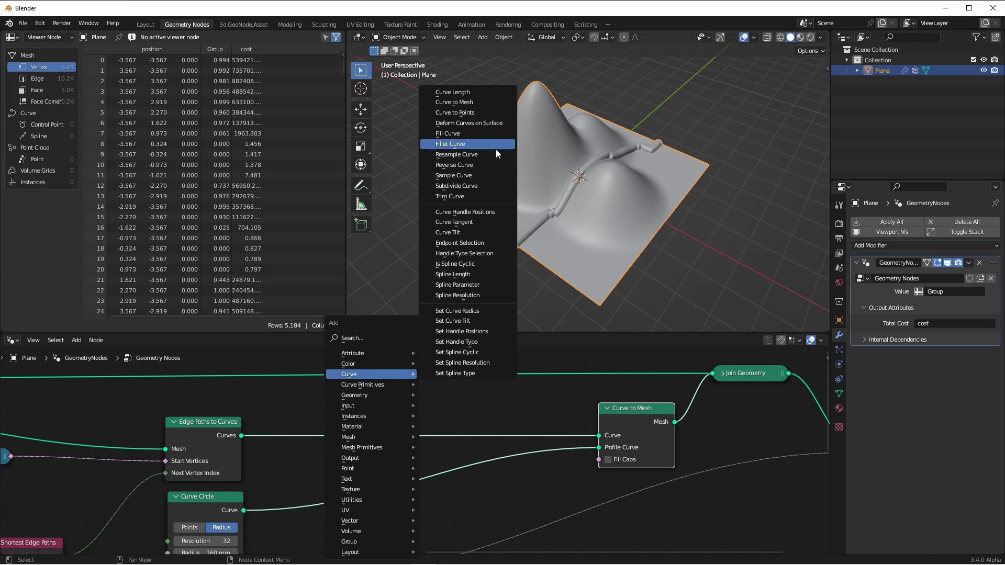
pyautogui.click(490, 154)
pyautogui.click(345, 444)
pyautogui.moveTo(346, 463); pyautogui.dragTo(366, 463)
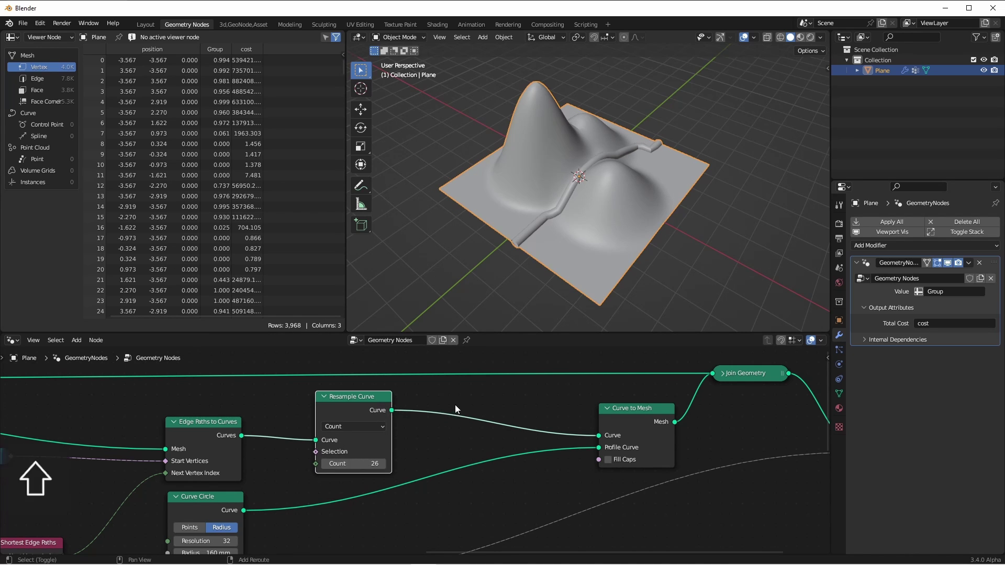
# Insert a Trim Curve node before the tube mesh and adjust its trim amount.
pyautogui.hotkey('shift', 'a')
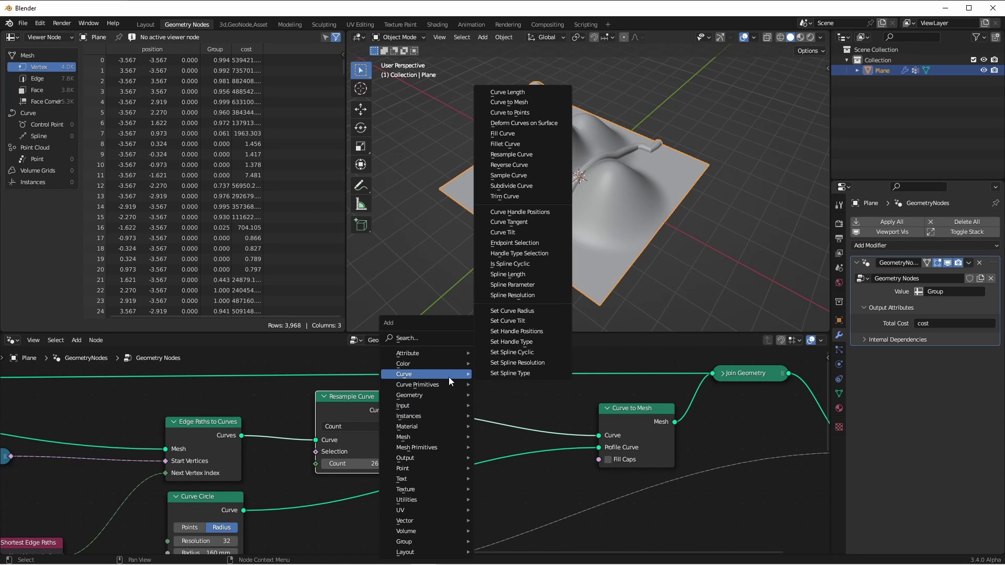
pyautogui.click(525, 197)
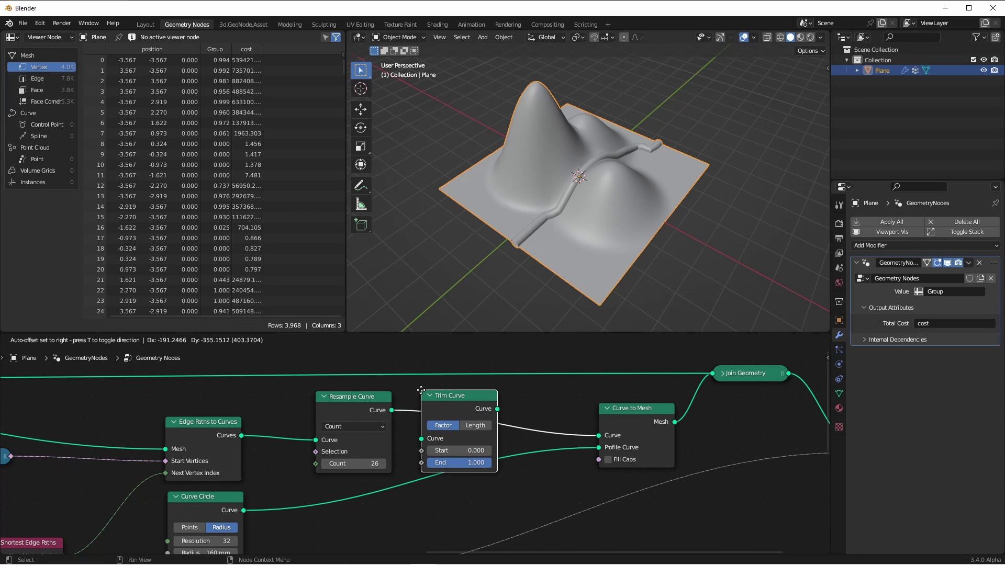
pyautogui.click(420, 390)
pyautogui.moveTo(500, 462)
pyautogui.mouseDown()
pyautogui.moveTo(473, 463)
pyautogui.moveTo(506, 463)
pyautogui.mouseUp()
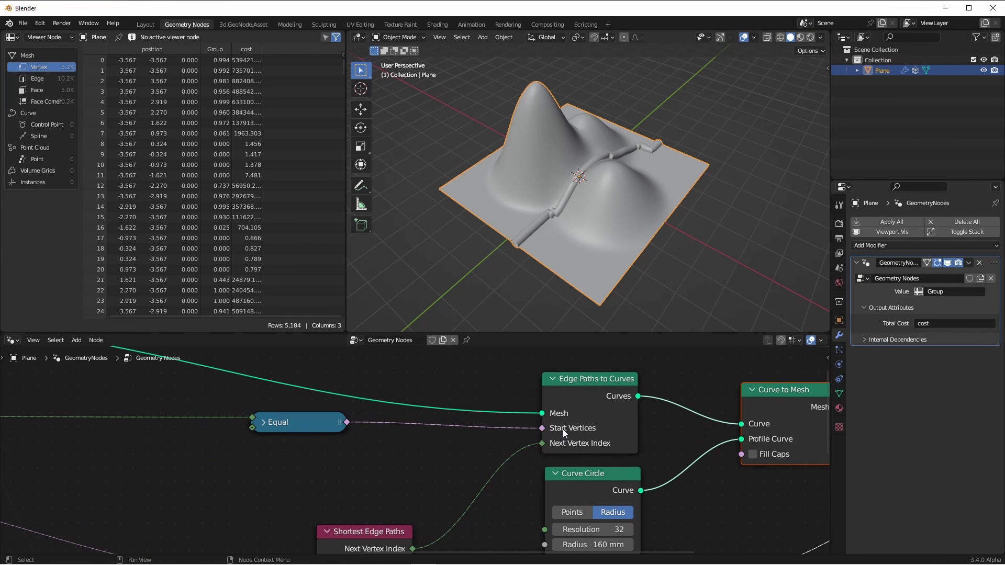
# Expand and reposition the Equal compare node, switching its operation to Less Than.
pyautogui.click(263, 422)
pyautogui.moveTo(260, 409); pyautogui.dragTo(286, 417)
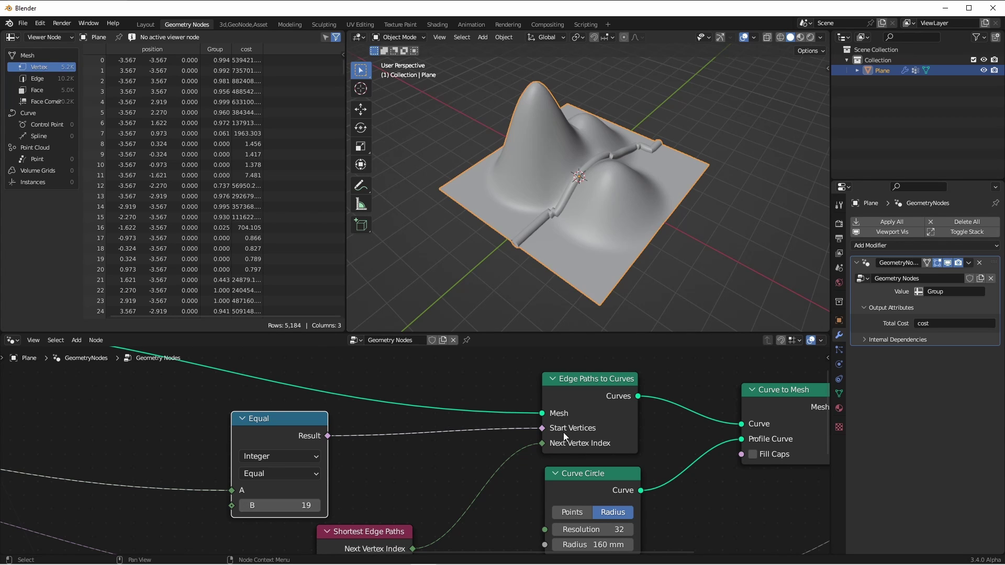
pyautogui.moveTo(297, 464); pyautogui.dragTo(292, 457)
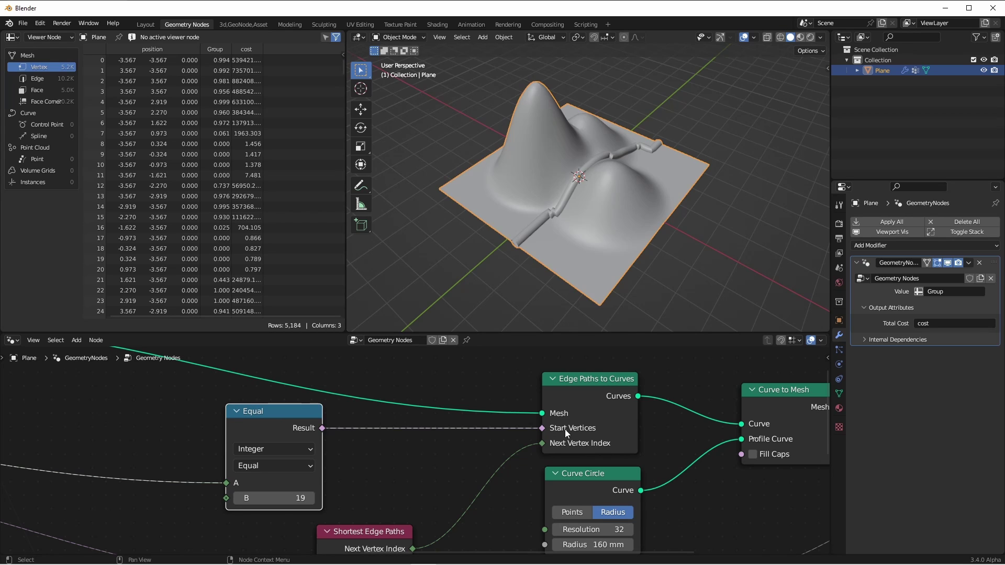
pyautogui.click(293, 466)
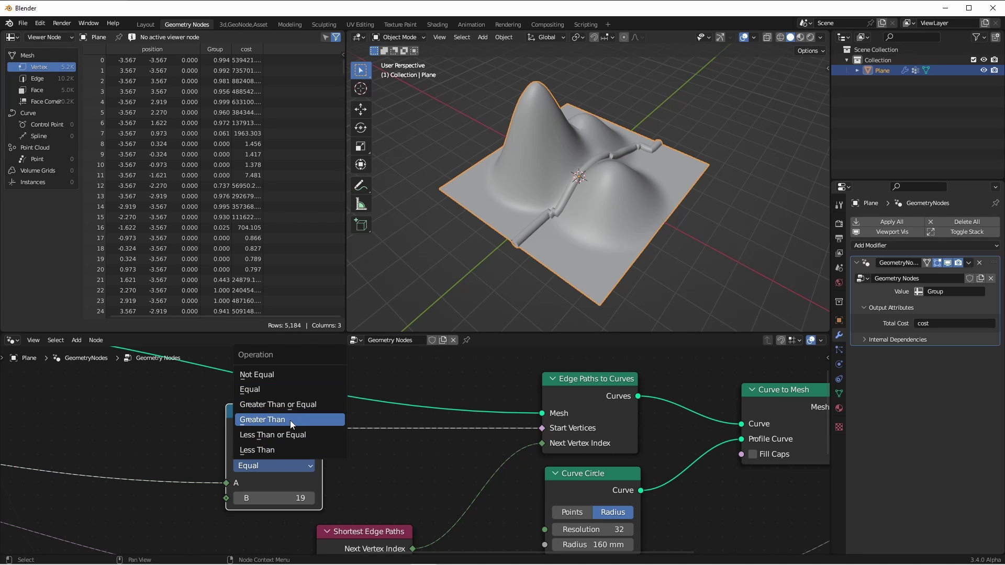
pyautogui.click(276, 452)
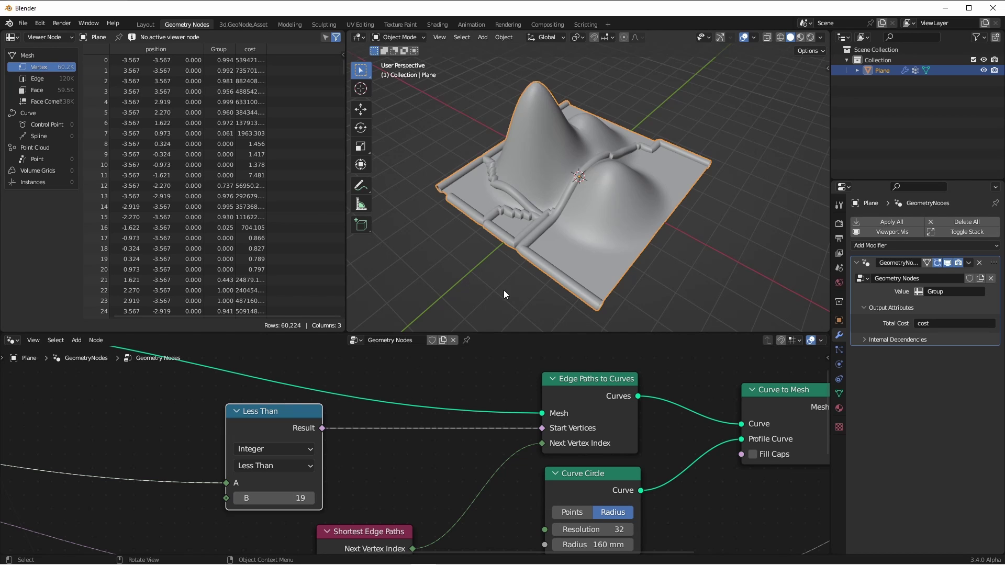
# Insert a Trim Curve between Edge Paths to Curves and Curve to Mesh with Start 0.075.
pyautogui.scroll(-2, 652, 372)
pyautogui.moveTo(696, 400); pyautogui.dragTo(606, 395, button='middle')
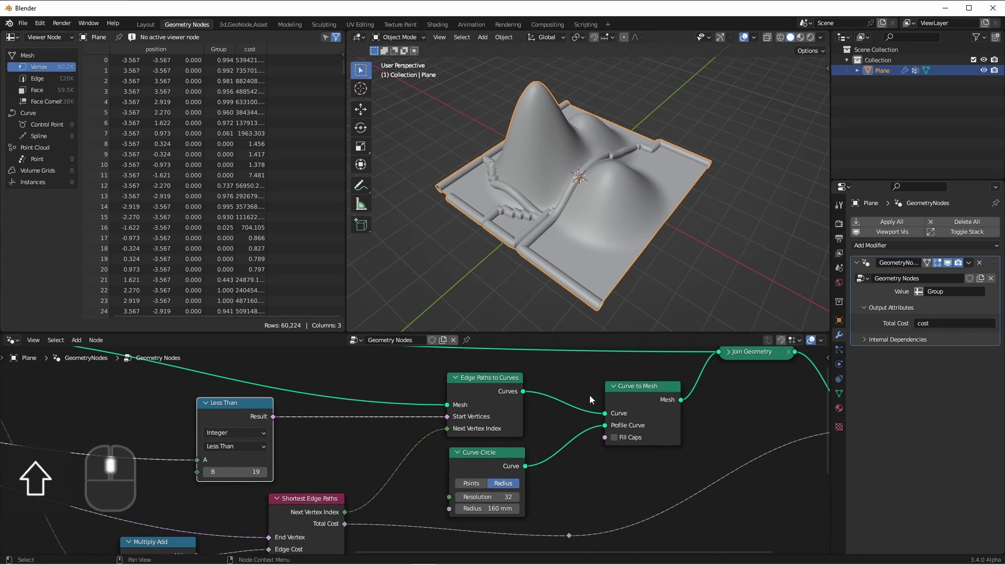
pyautogui.hotkey('shift', 'a')
pyautogui.moveTo(453, 373)
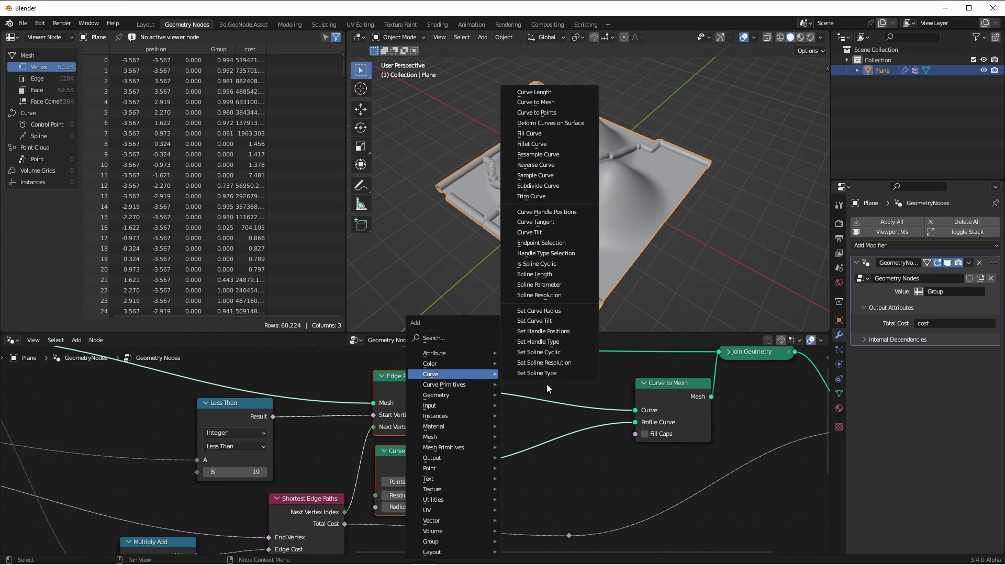
pyautogui.click(532, 196)
pyautogui.click(531, 398)
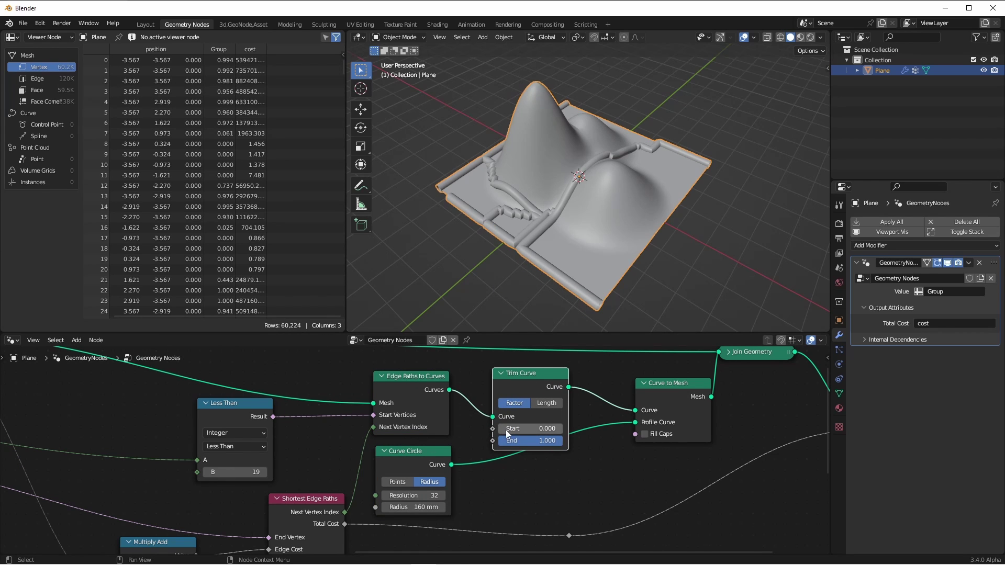
pyautogui.moveTo(504, 433)
pyautogui.mouseDown()
pyautogui.moveTo(551, 434)
pyautogui.moveTo(510, 428)
pyautogui.mouseUp()
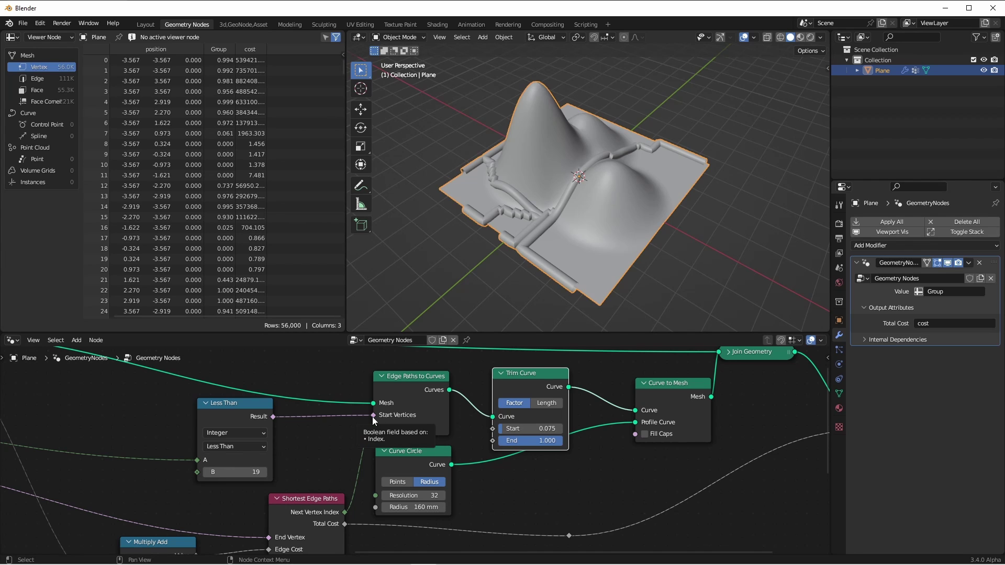
# Add and place an Edge Paths to Selection node from the Mesh menu.
pyautogui.scroll(-2, 410, 461)
pyautogui.hotkey('shift', 'a')
pyautogui.click(377, 417)
pyautogui.hotkey('shift', 'a')
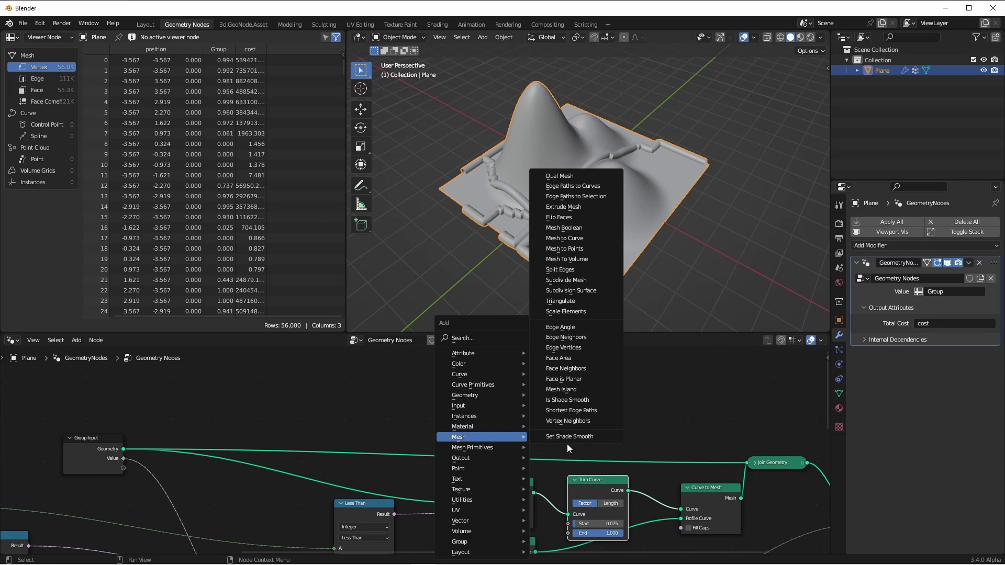
pyautogui.click(583, 196)
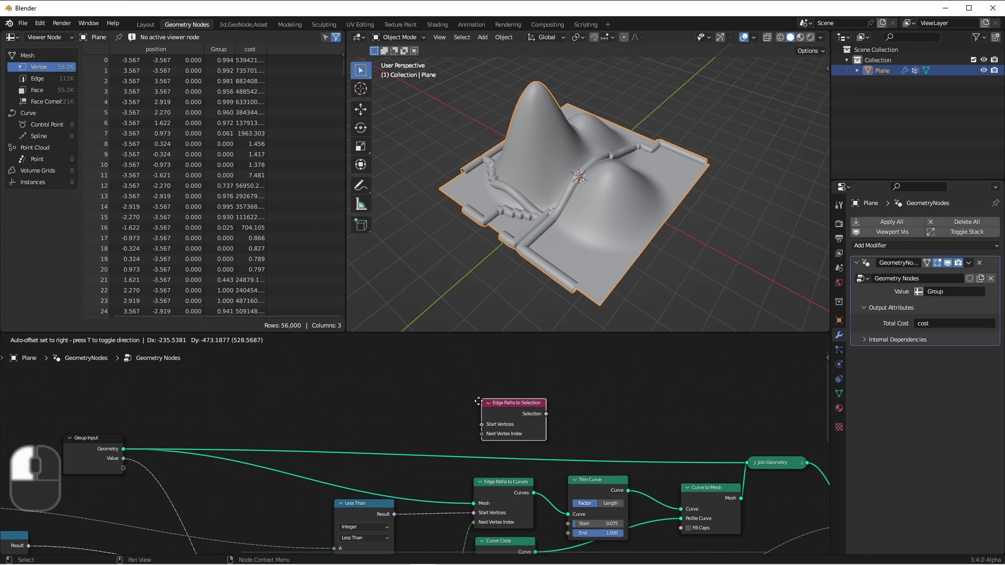
pyautogui.click(471, 409)
pyautogui.moveTo(562, 469); pyautogui.dragTo(628, 429, button='middle')
pyautogui.scroll(1, 614, 483)
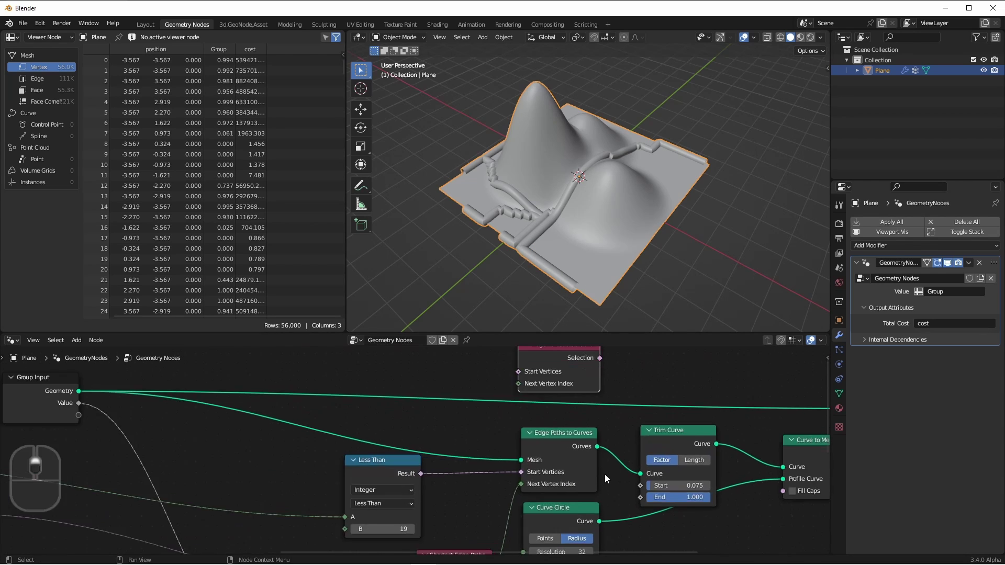
pyautogui.keyDown('shift'); pyautogui.moveTo(582, 473); pyautogui.dragTo(589, 483, button='middle'); pyautogui.keyUp('shift')
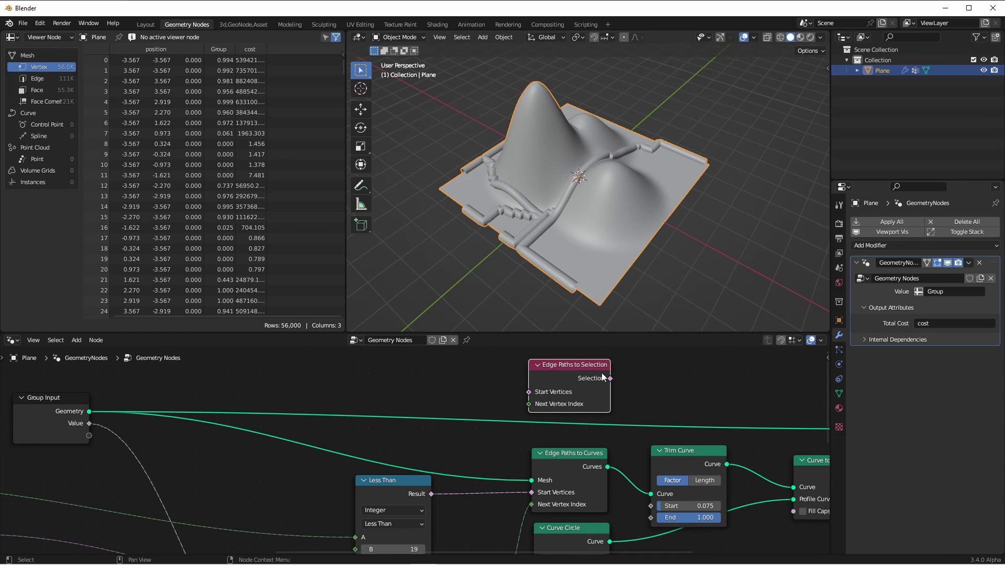
# Connect the Less Than result to its Start Vertices and nudge Join Geometry right.
pyautogui.hotkey('ctrl', 'z')
pyautogui.moveTo(431, 495); pyautogui.dragTo(529, 392)
pyautogui.scroll(-1, 529, 388)
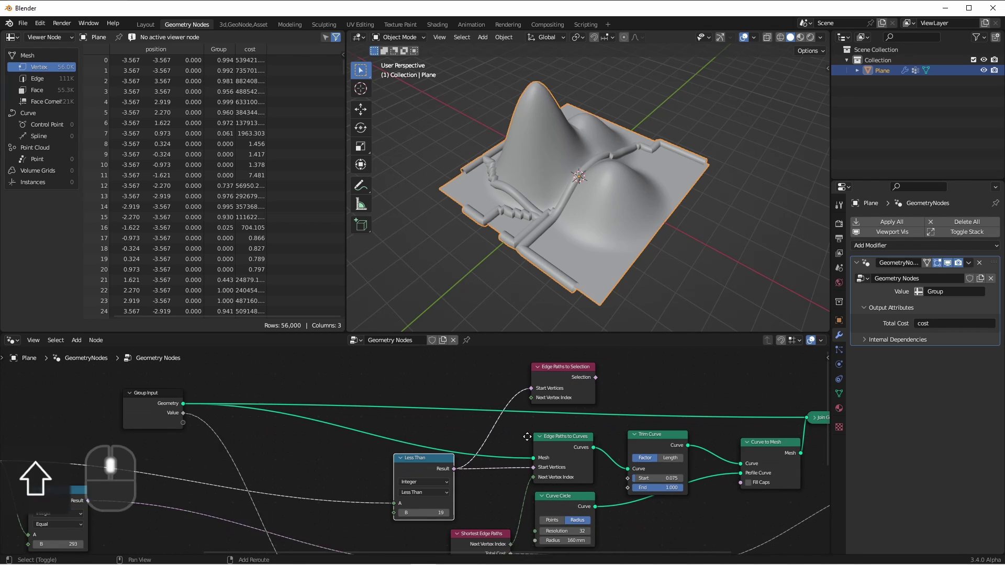
pyautogui.keyDown('shift'); pyautogui.scroll(1, 527, 437); pyautogui.keyUp('shift')
pyautogui.moveTo(516, 536); pyautogui.dragTo(507, 500, button='middle')
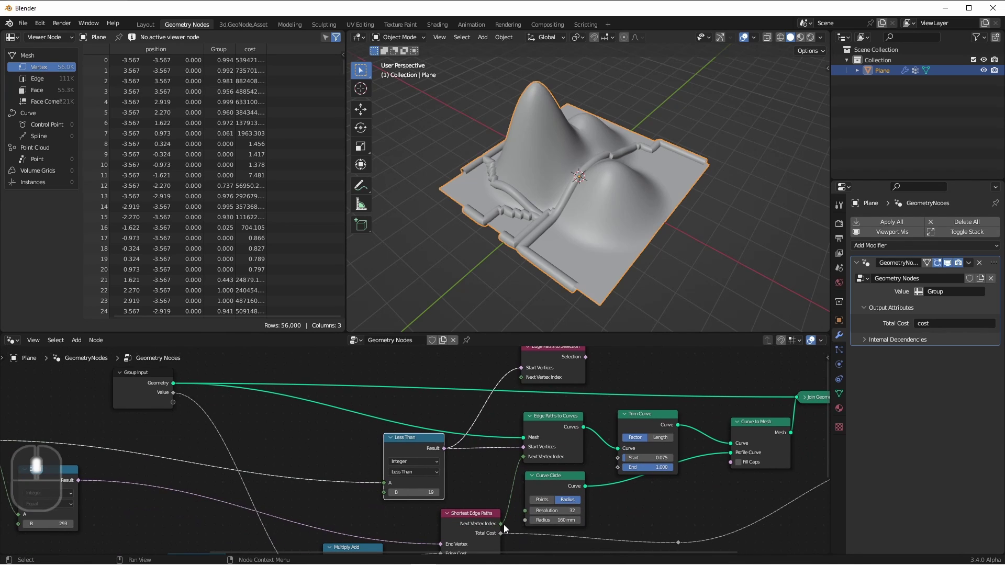
pyautogui.moveTo(642, 408)
pyautogui.keyDown('shift'); pyautogui.mouseDown(button='middle')
pyautogui.moveTo(555, 456)
pyautogui.moveTo(521, 454)
pyautogui.mouseUp(button='middle'); pyautogui.keyUp('shift')
pyautogui.moveTo(712, 439); pyautogui.dragTo(732, 436)
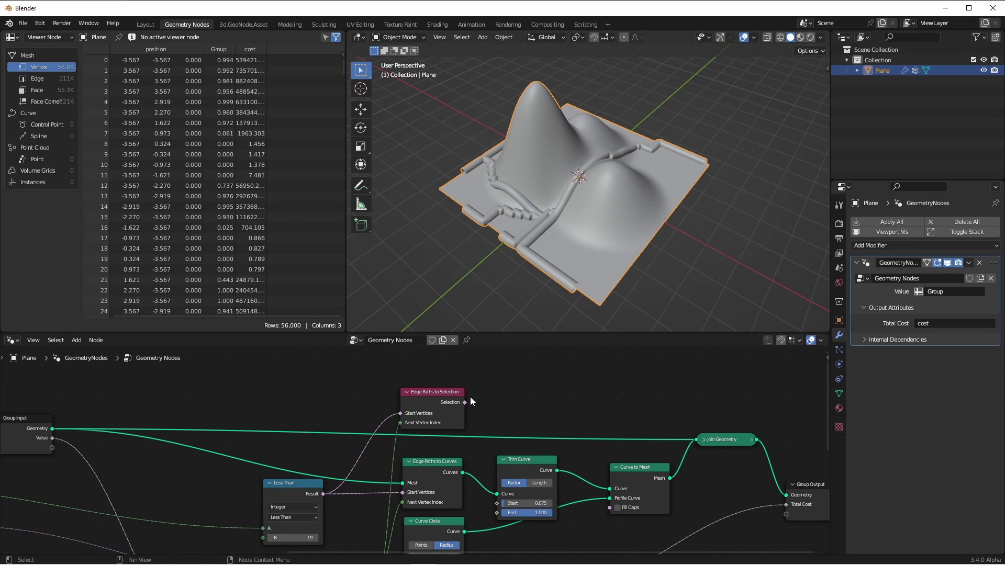
# Add a Delete Geometry node on the geometry link, selected by Edge Paths to Selection.
pyautogui.hotkey('shift', 'a')
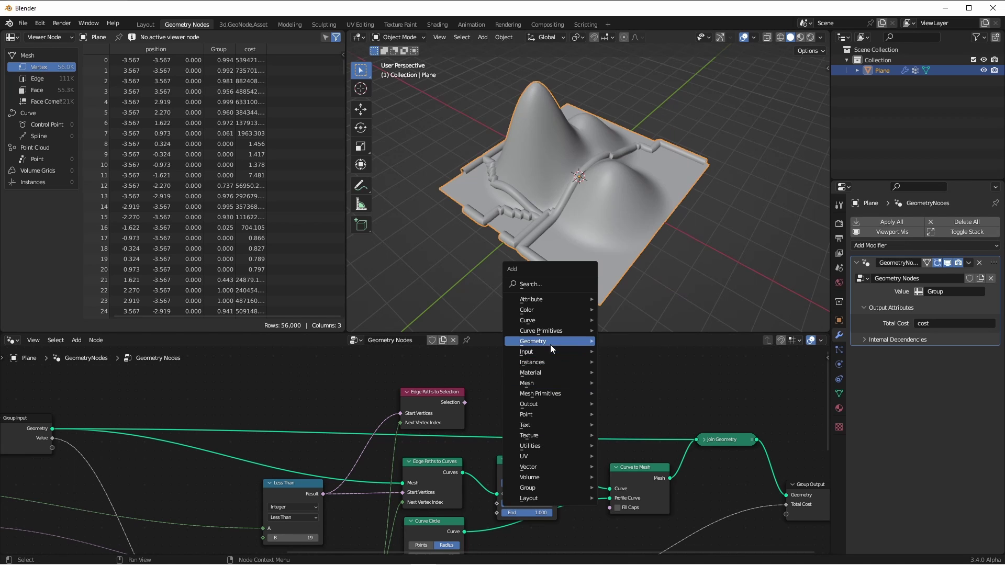
pyautogui.click(617, 379)
pyautogui.click(590, 381)
pyautogui.moveTo(464, 402); pyautogui.dragTo(588, 435)
pyautogui.moveTo(562, 544)
pyautogui.keyDown('shift'); pyautogui.mouseDown(button='middle')
pyautogui.moveTo(516, 529)
pyautogui.moveTo(604, 474)
pyautogui.mouseUp(button='middle'); pyautogui.keyUp('shift')
# Shrink the tube radius to 20 mm and view the carved terrain.
pyautogui.moveTo(505, 496); pyautogui.dragTo(516, 496)
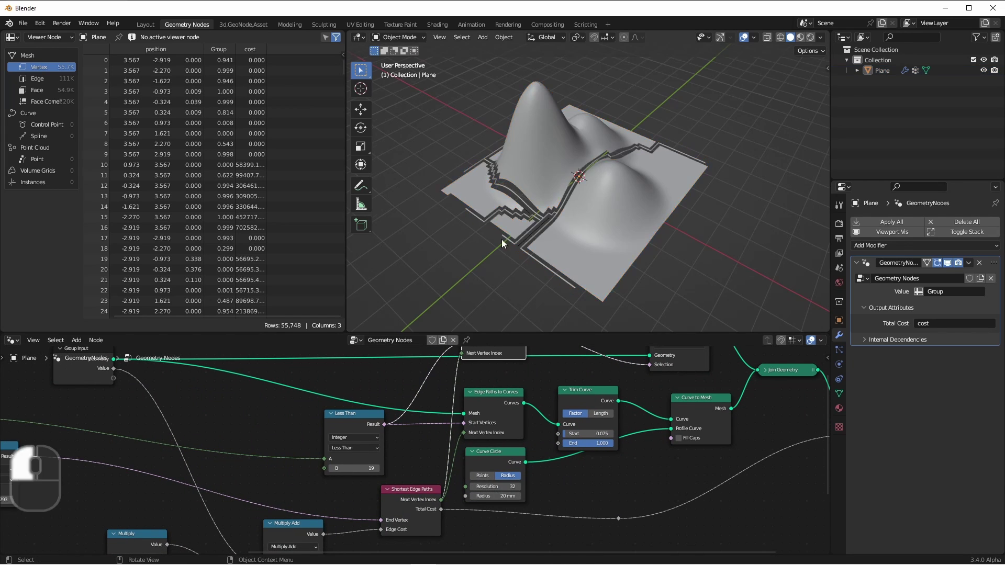
pyautogui.moveTo(547, 233)
pyautogui.mouseDown(button='middle')
pyautogui.moveTo(817, 172)
pyautogui.moveTo(577, 171)
pyautogui.moveTo(643, 187)
pyautogui.mouseUp(button='middle')
pyautogui.press('Home')
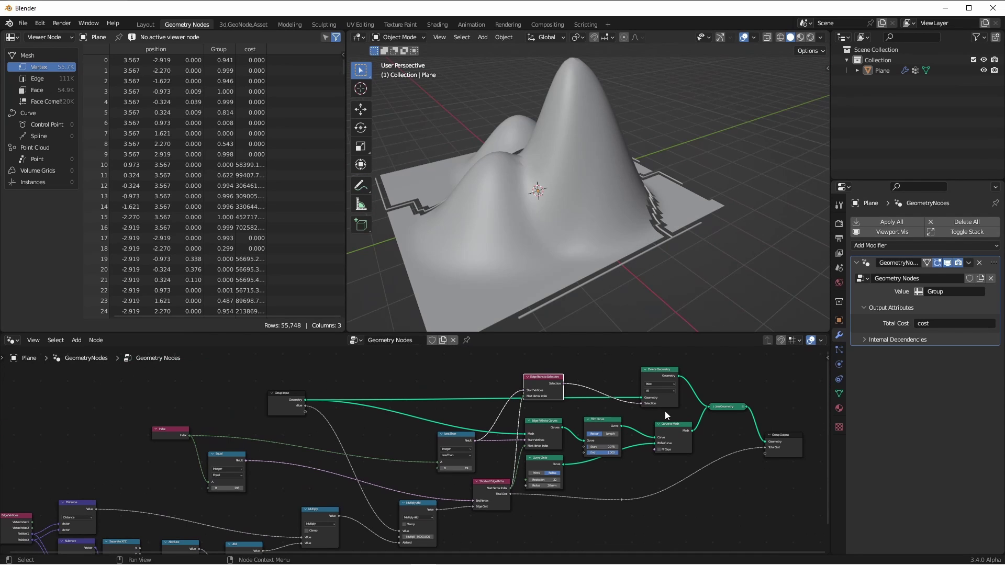